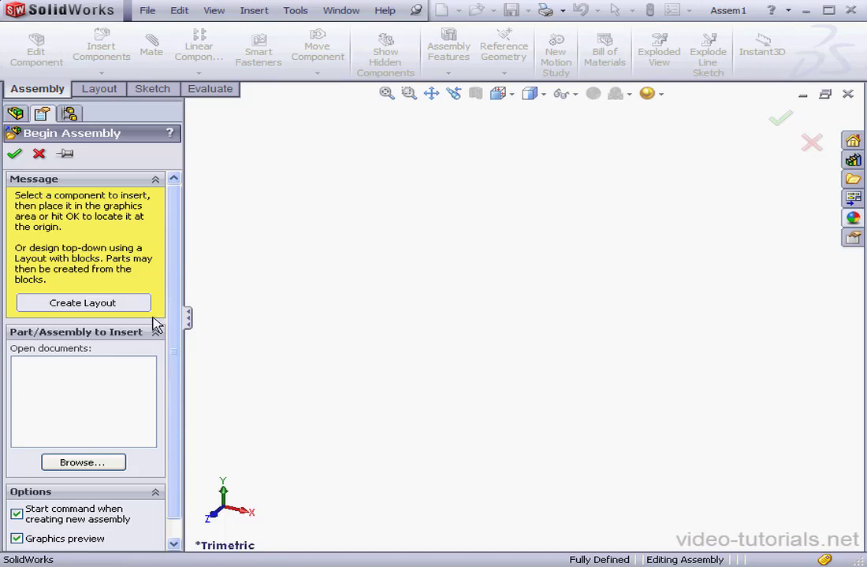
Step: Create a layout for the new assembly and insert one Base block with its angle set to 45 degrees
click(140, 307)
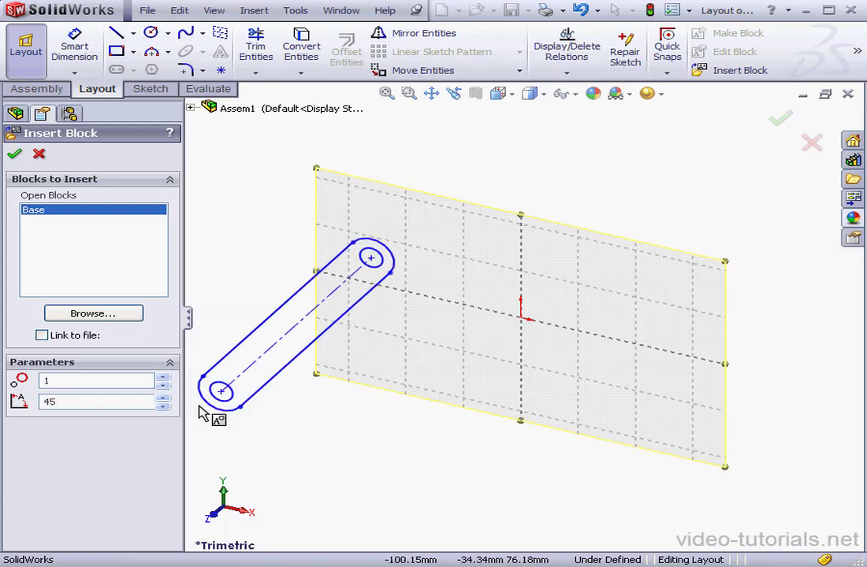
key(Return)
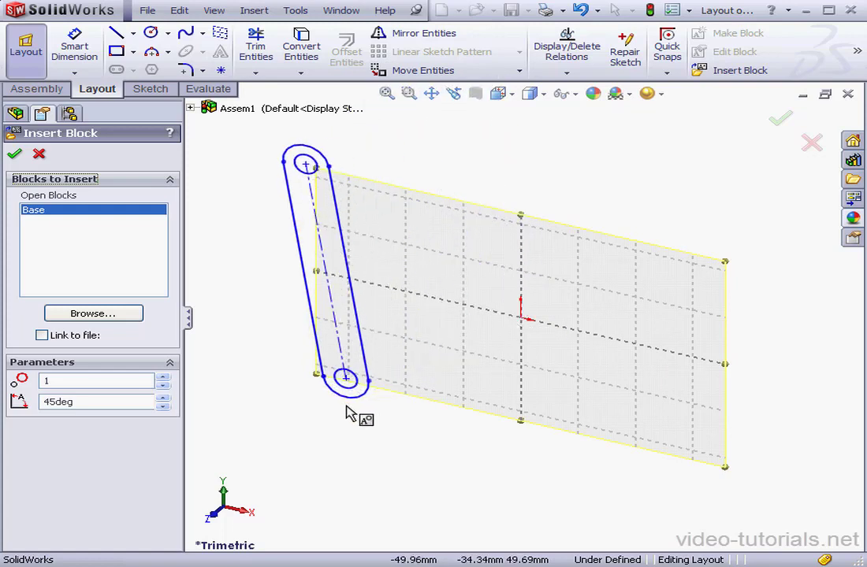
click(355, 408)
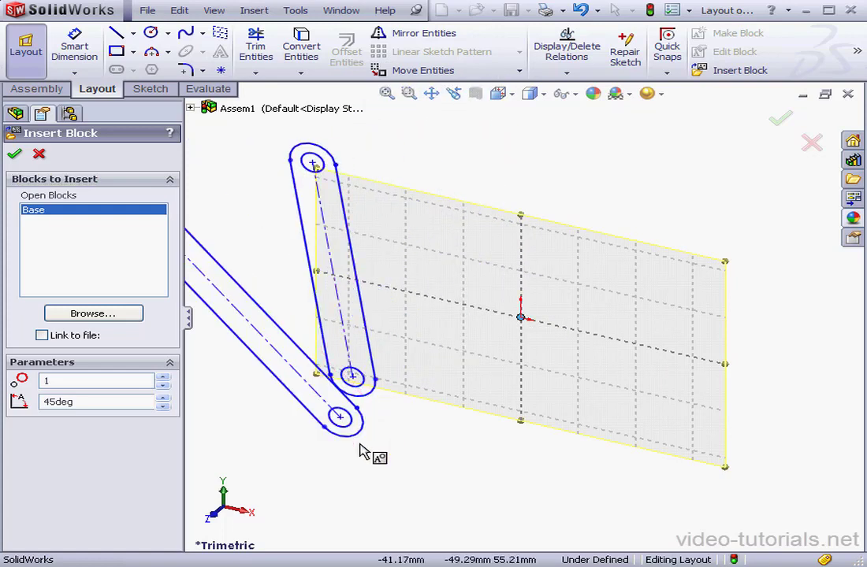
click(39, 154)
Step: Attach the Base block's lower hole centre to the origin and add a Horizontal relation to its long straight edge
drag(354, 377, 520, 319)
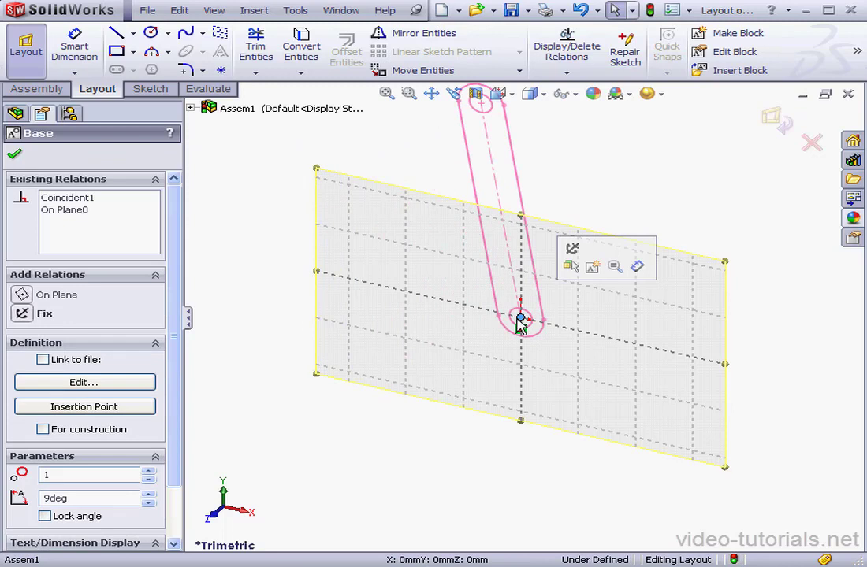
click(591, 304)
click(540, 296)
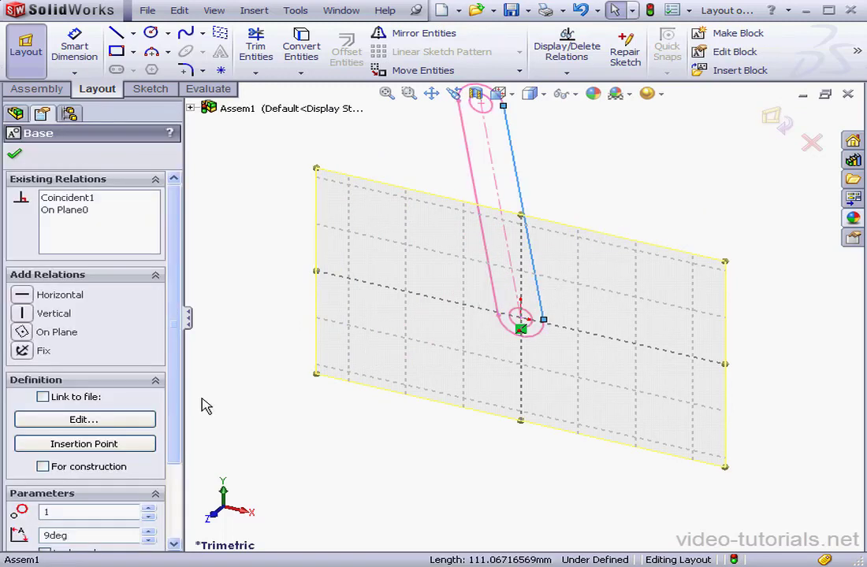
click(22, 297)
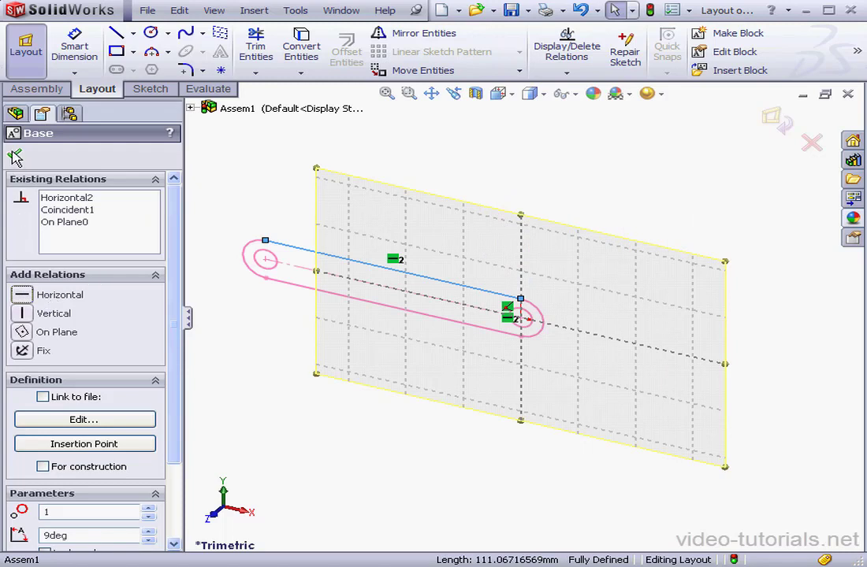
click(16, 158)
click(237, 331)
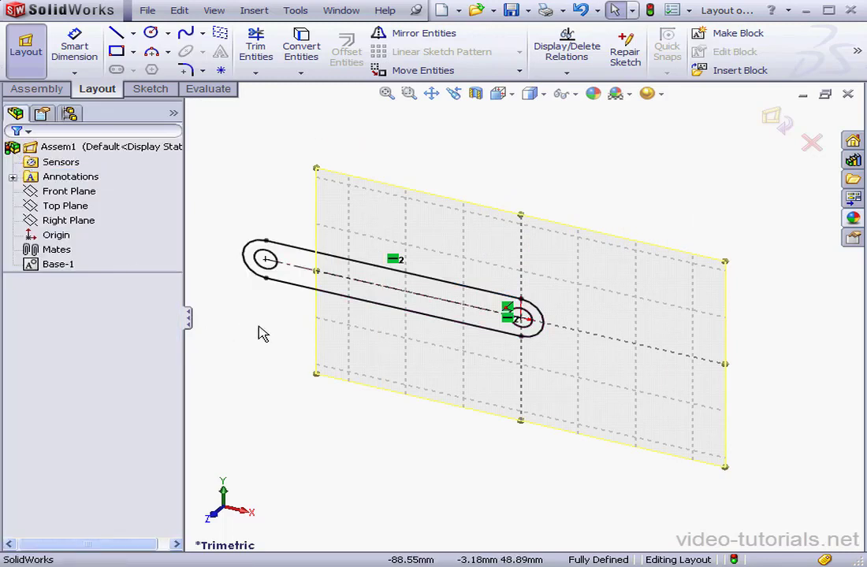
Step: Insert the Crank.SLDBLK block into the layout and attach the centre of its middle hole to the origin
click(742, 73)
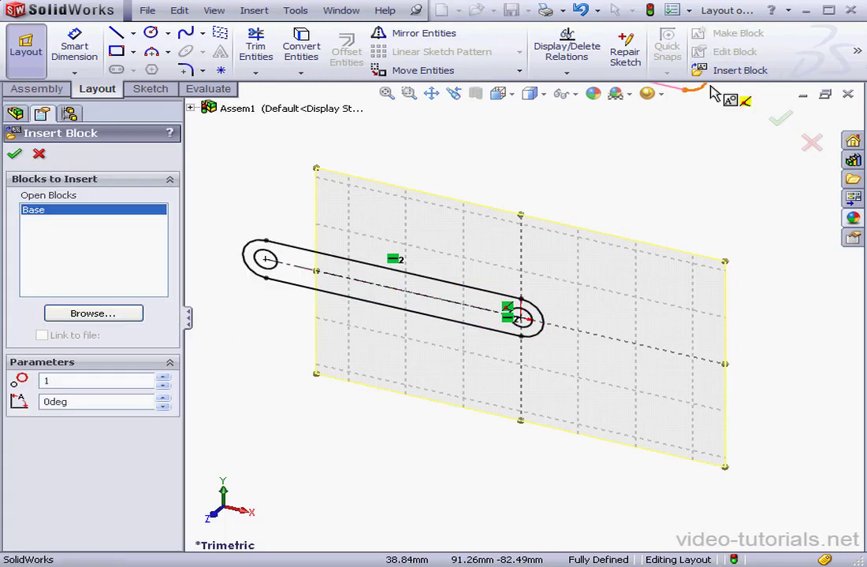
click(92, 313)
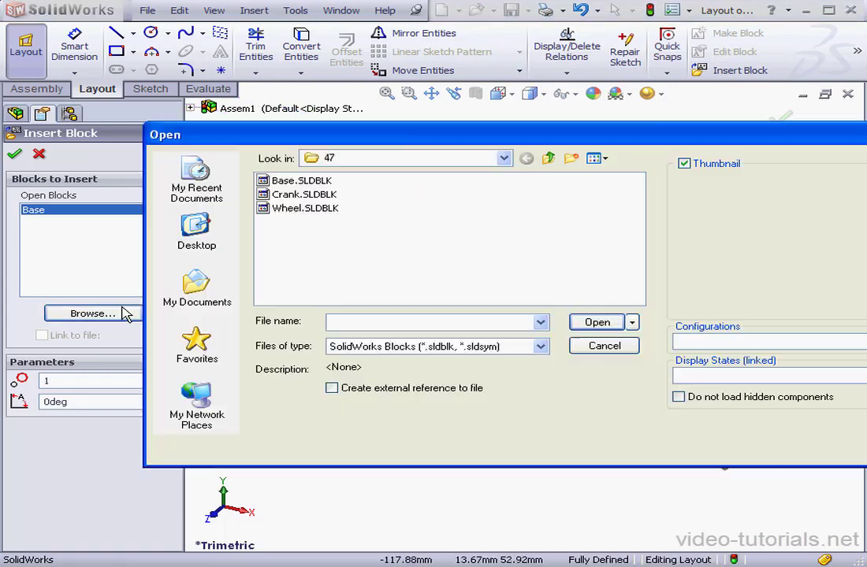
click(298, 196)
click(597, 323)
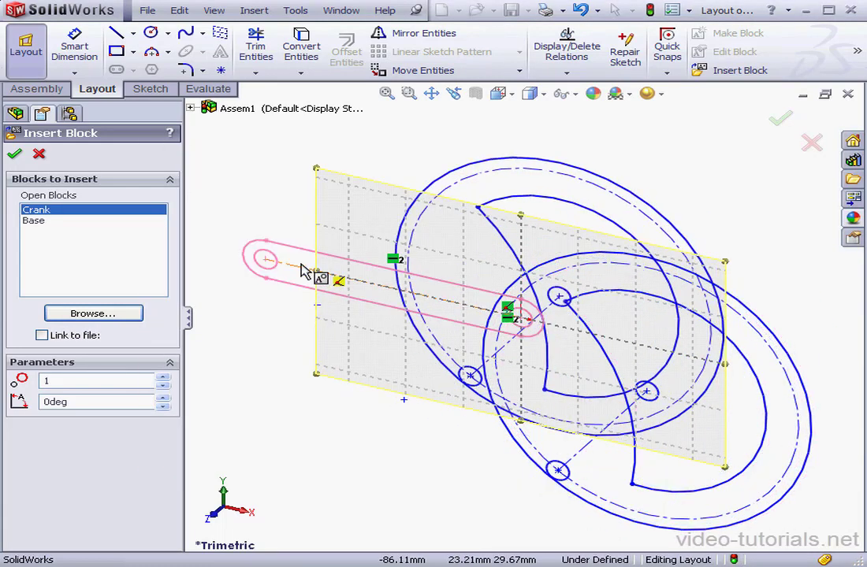
click(15, 154)
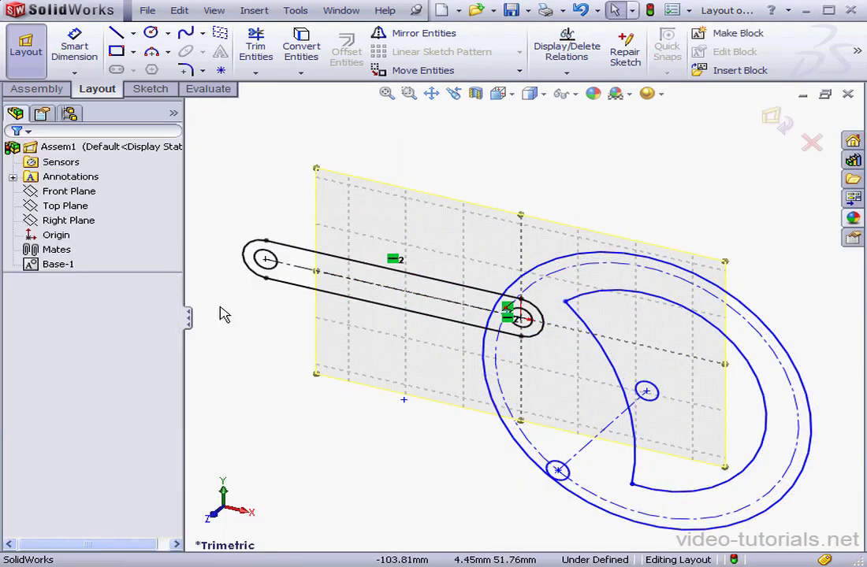
drag(646, 394, 526, 326)
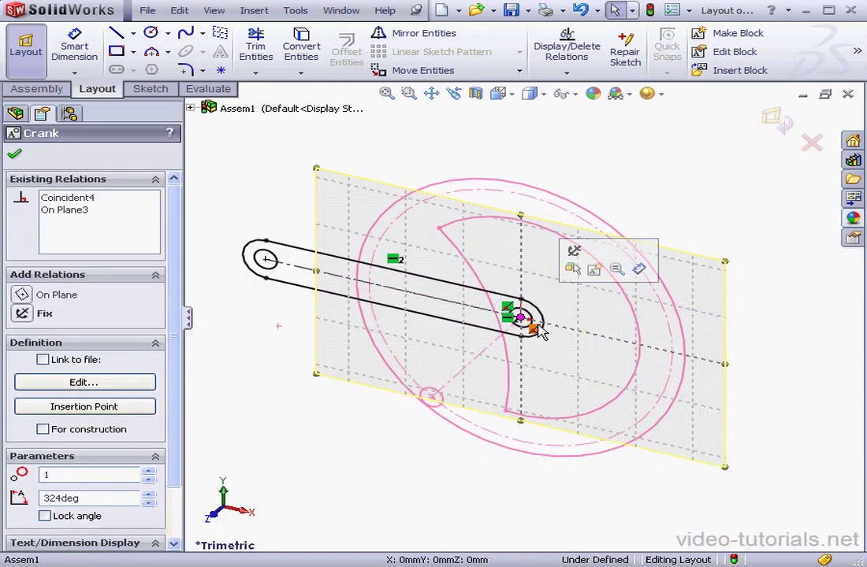
click(15, 154)
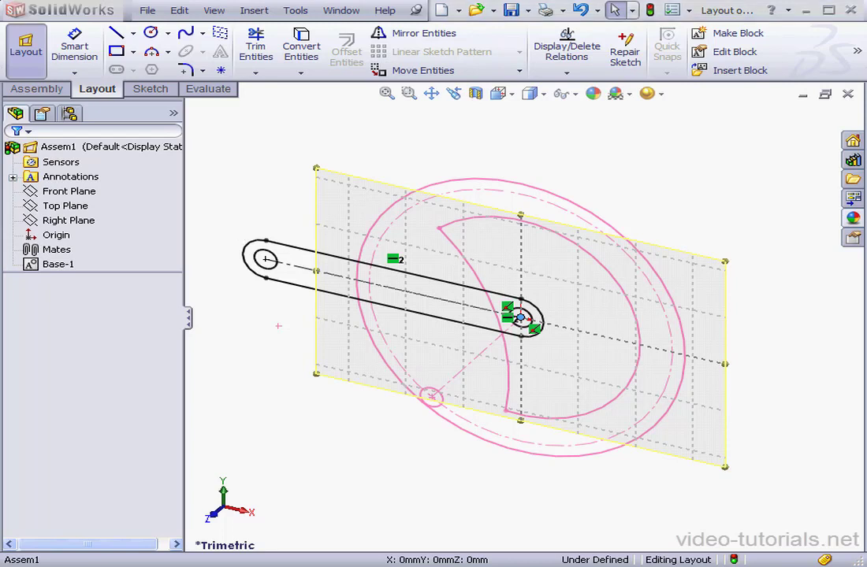
Step: Insert the Wheel block and attach its centre hole to the hole at the free end of the Base block
drag(674, 213, 675, 211)
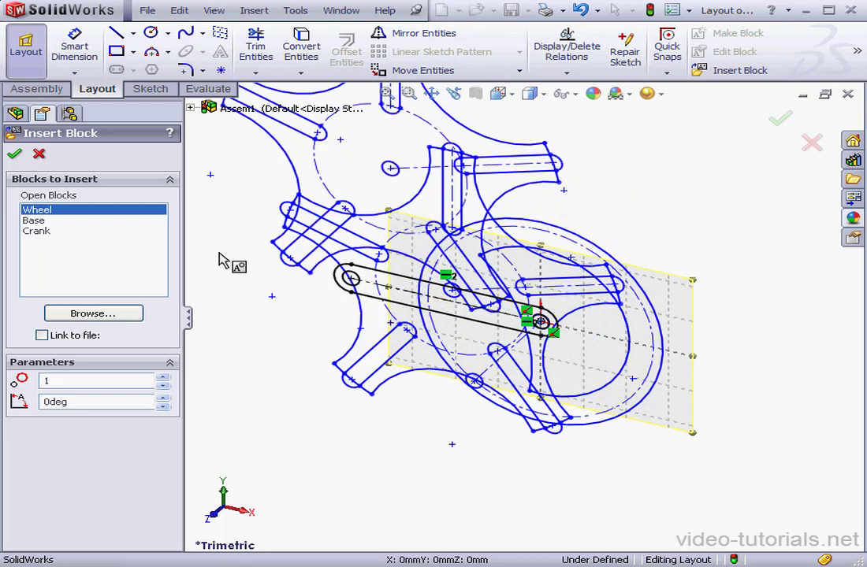
click(39, 153)
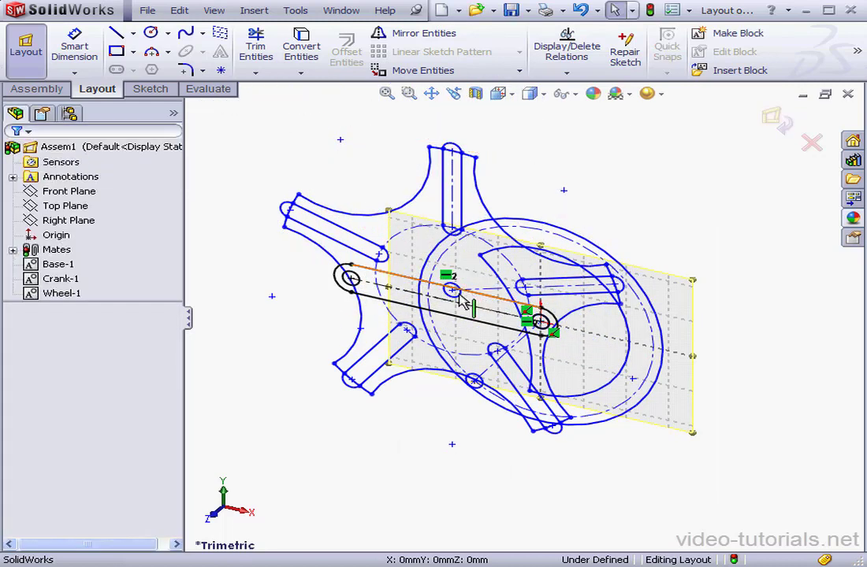
drag(453, 291, 350, 277)
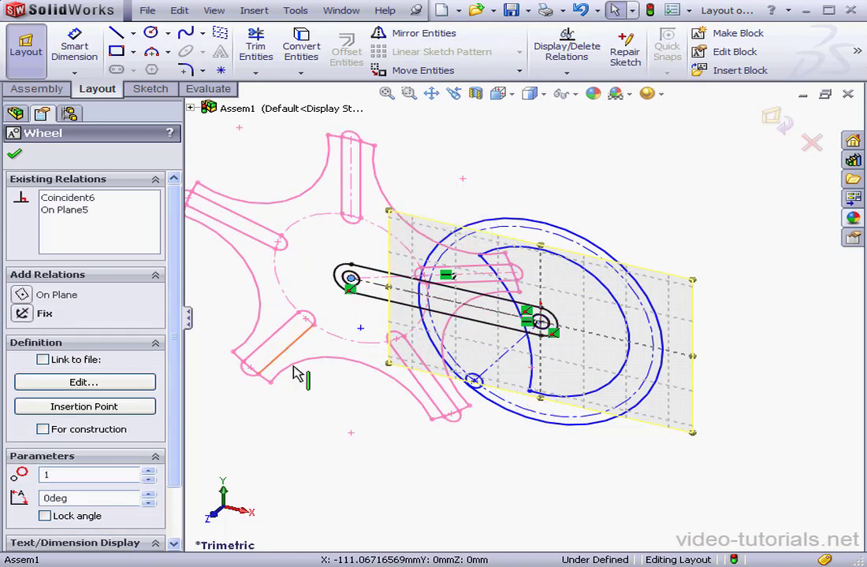
click(15, 154)
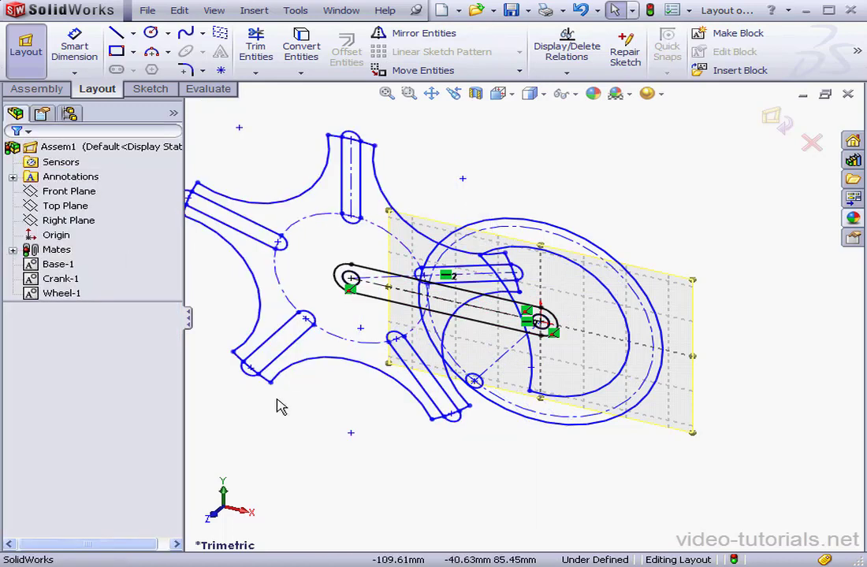
Step: In the front view, rotate the Wheel block clockwise until one of its slots lies close to the Crank's pin circle
click(214, 516)
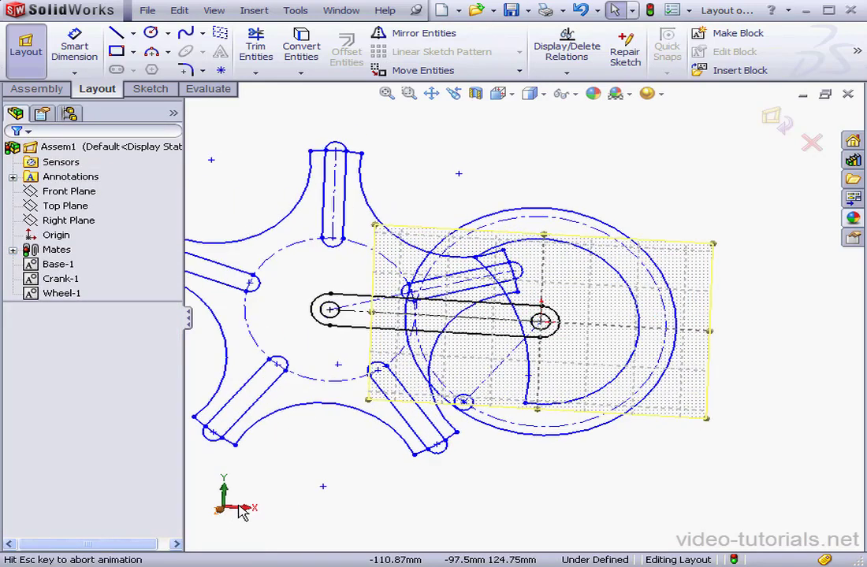
click(431, 93)
drag(378, 290, 491, 271)
key(Escape)
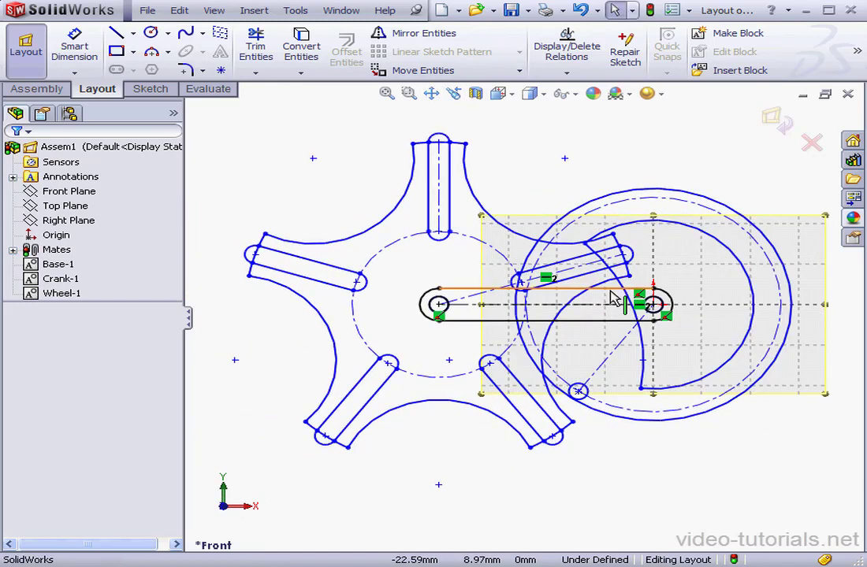
scroll(615, 297, down, 2)
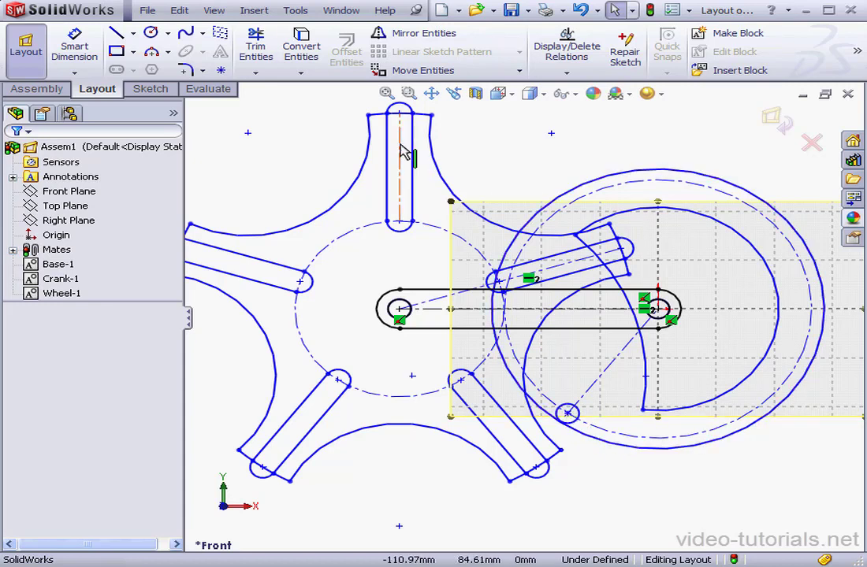
drag(403, 116, 515, 356)
click(543, 438)
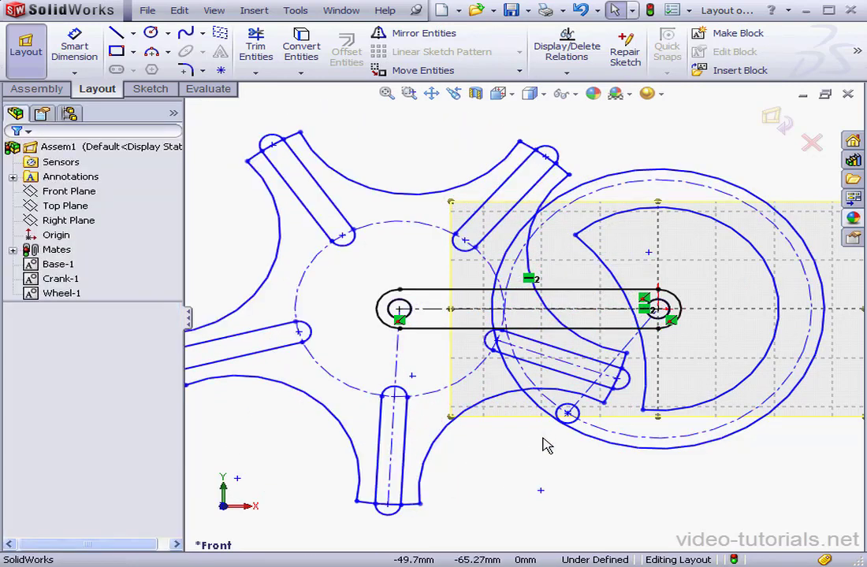
Step: Add a Coincident relation between the Crank's pin circle centre and the centerline of the nearest Wheel slot
click(568, 415)
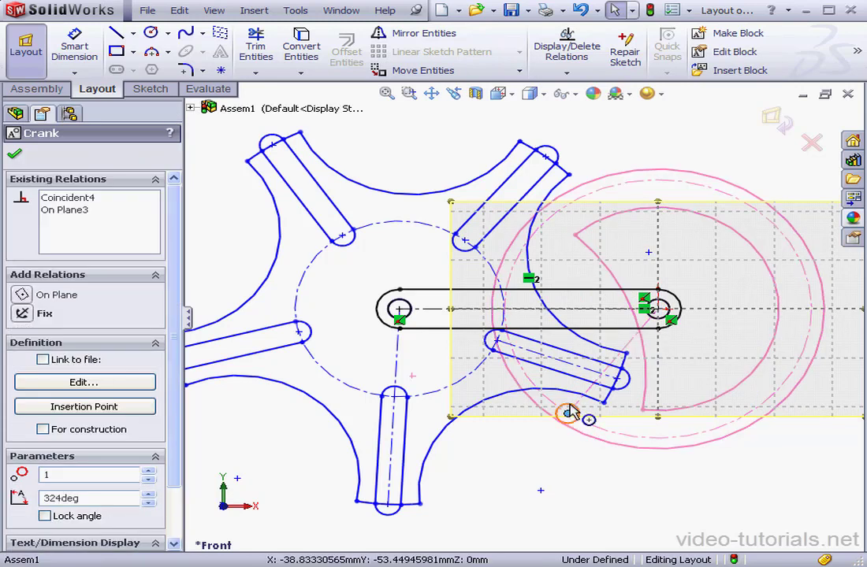
ctrl+click(576, 373)
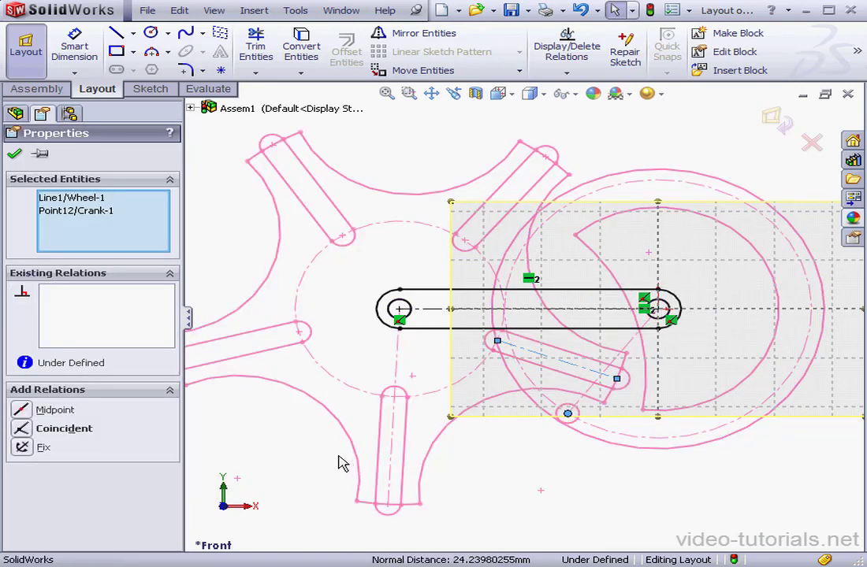
click(26, 429)
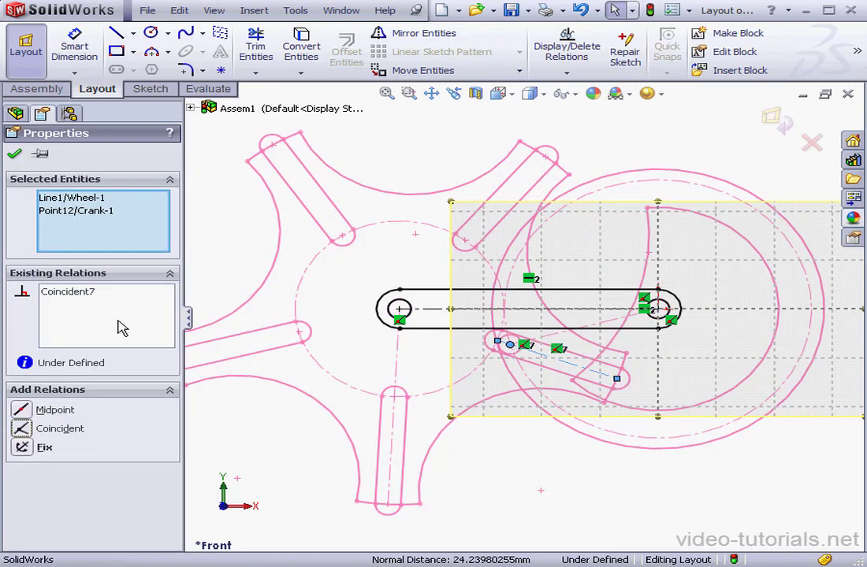
click(14, 154)
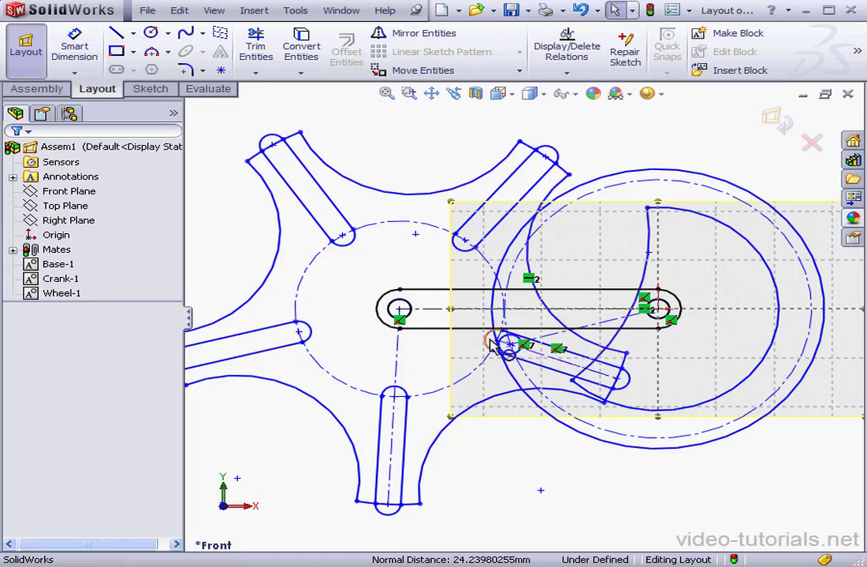
Step: Open the Crank block for editing and add a Fix relation to the centre point of its middle hole
click(63, 280)
right_click(67, 284)
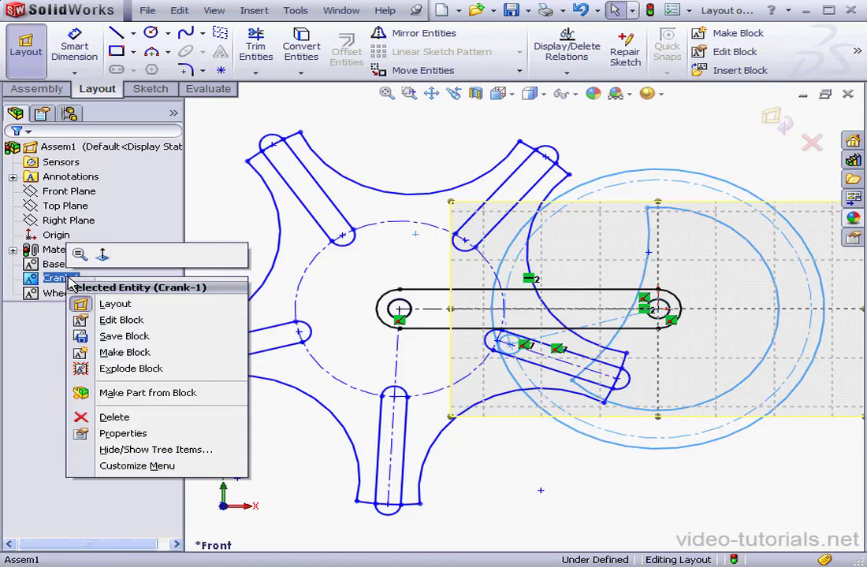
click(131, 320)
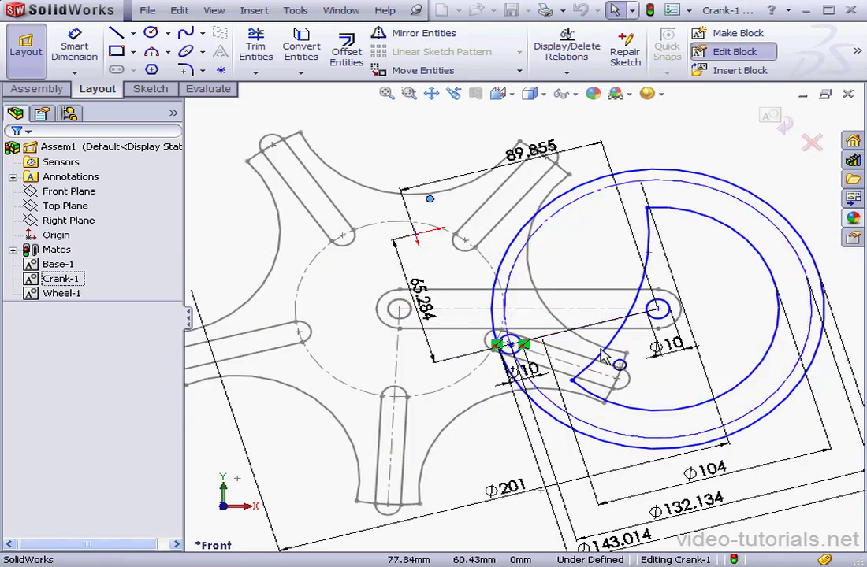
click(657, 308)
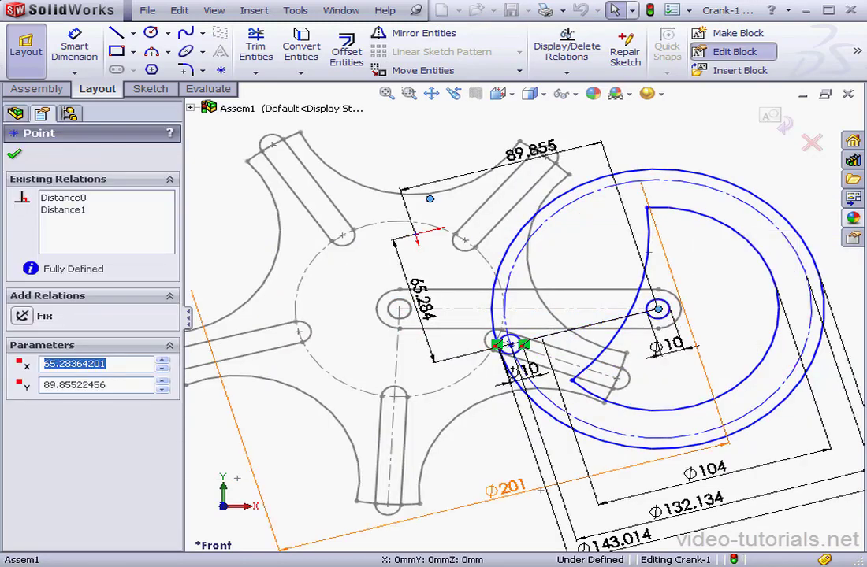
click(22, 317)
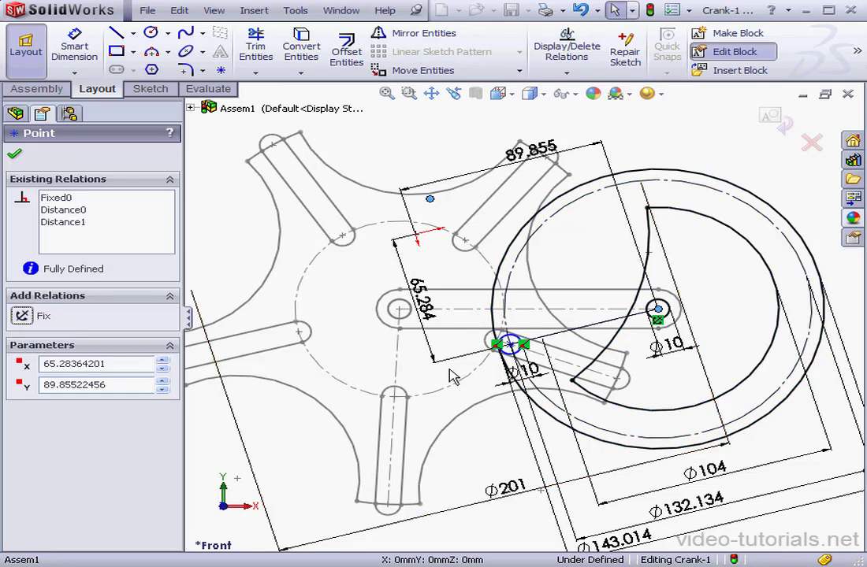
Step: Move the Crank's pin circle up around its construction circle and connect its centre to both corners of the crescent arcs with centerlines
mouse_move(512, 348)
mouse_down()
mouse_move(519, 271)
mouse_move(525, 289)
mouse_up()
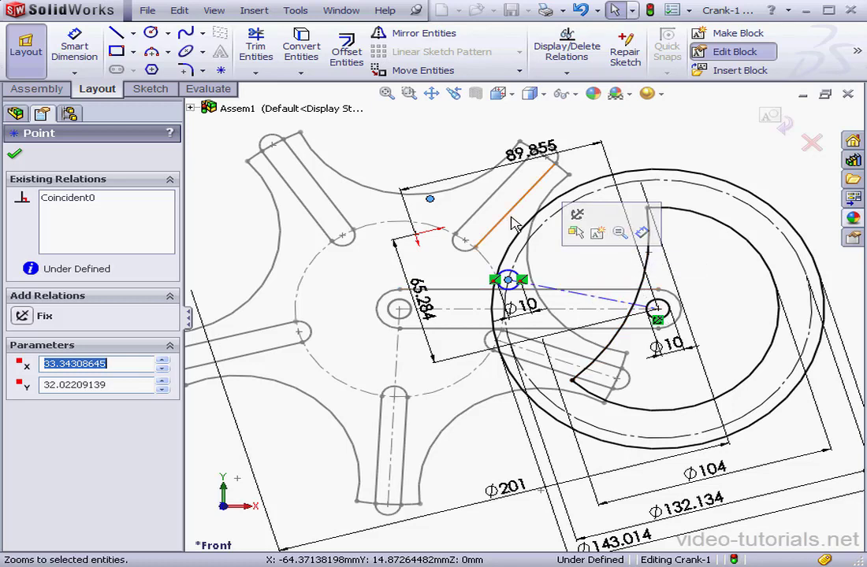
click(134, 35)
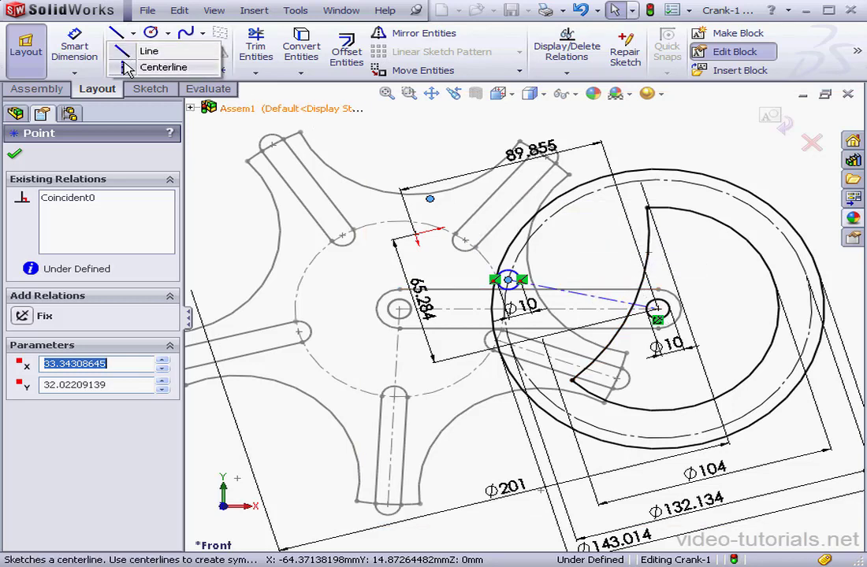
click(154, 67)
click(571, 381)
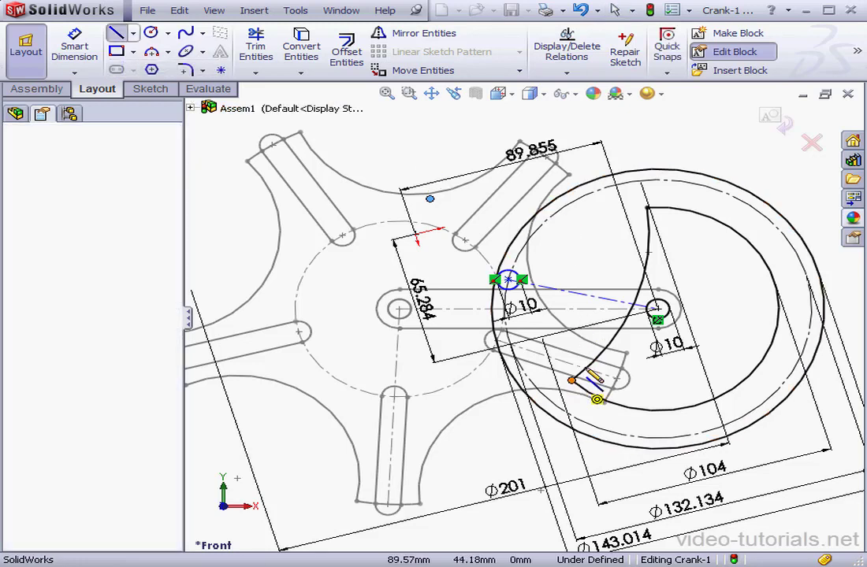
click(646, 208)
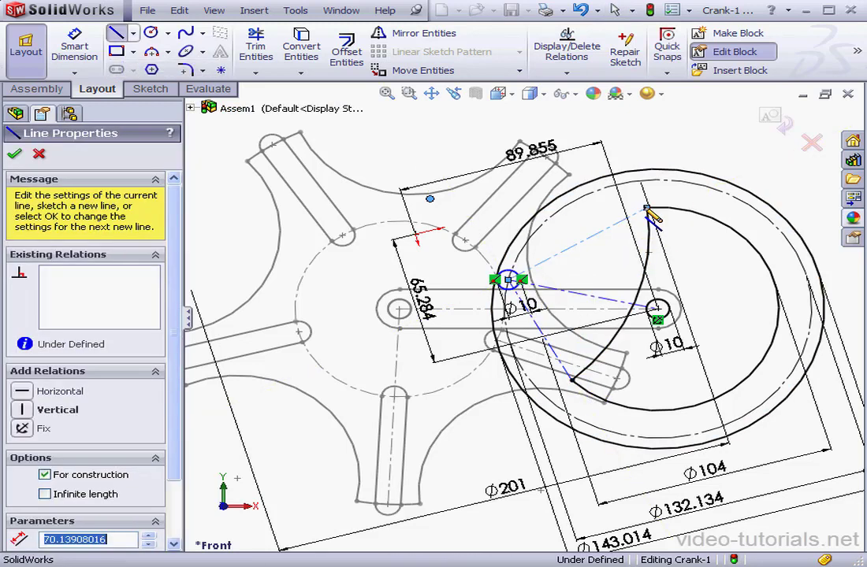
right_click(600, 214)
click(654, 227)
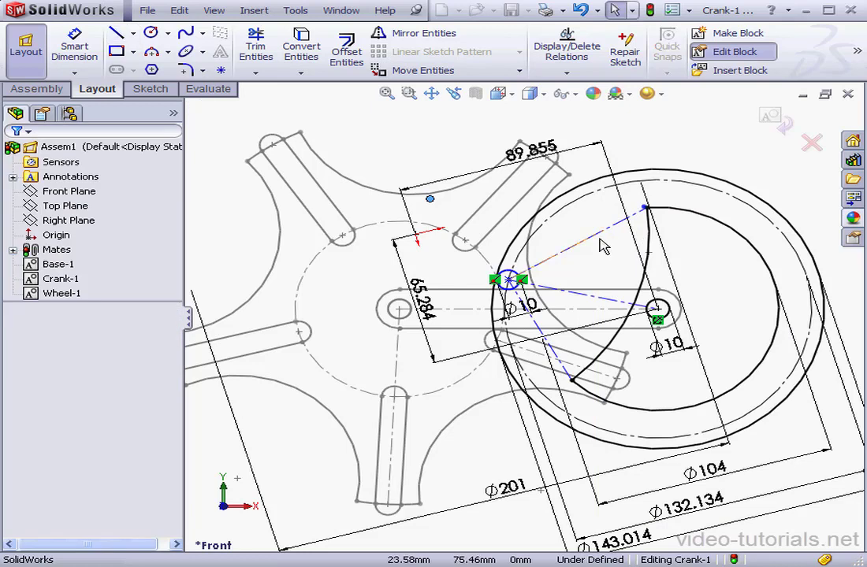
Step: Add an Equal relation between the two centerlines joining the Crank's pin circle centre to the crescent corners
click(619, 276)
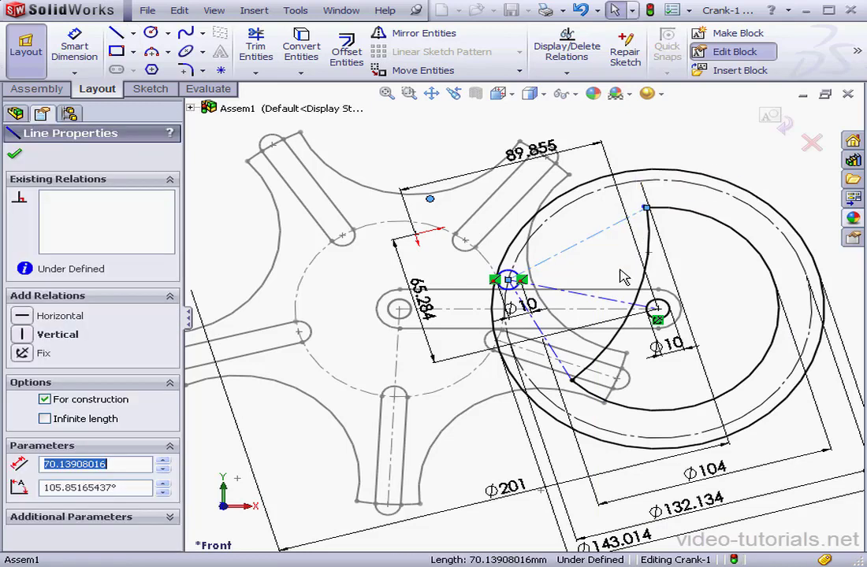
ctrl+click(561, 362)
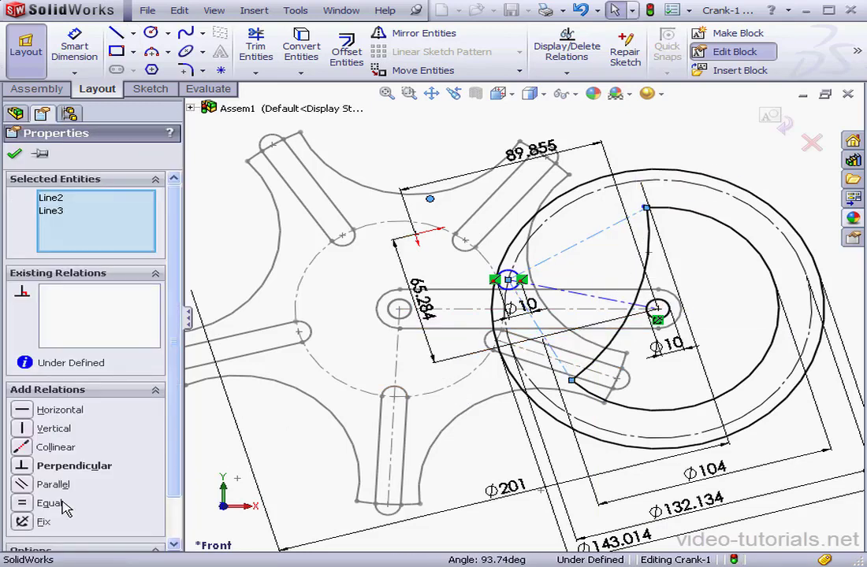
click(32, 503)
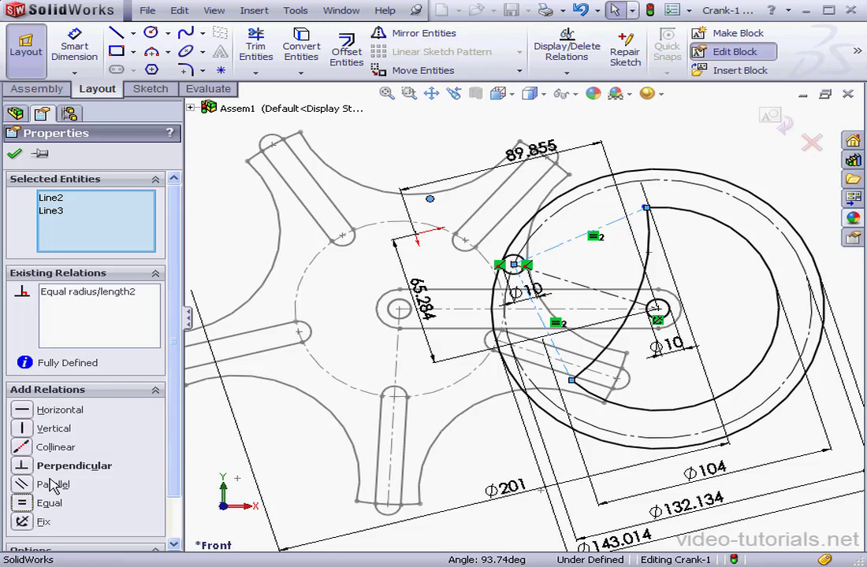
click(16, 157)
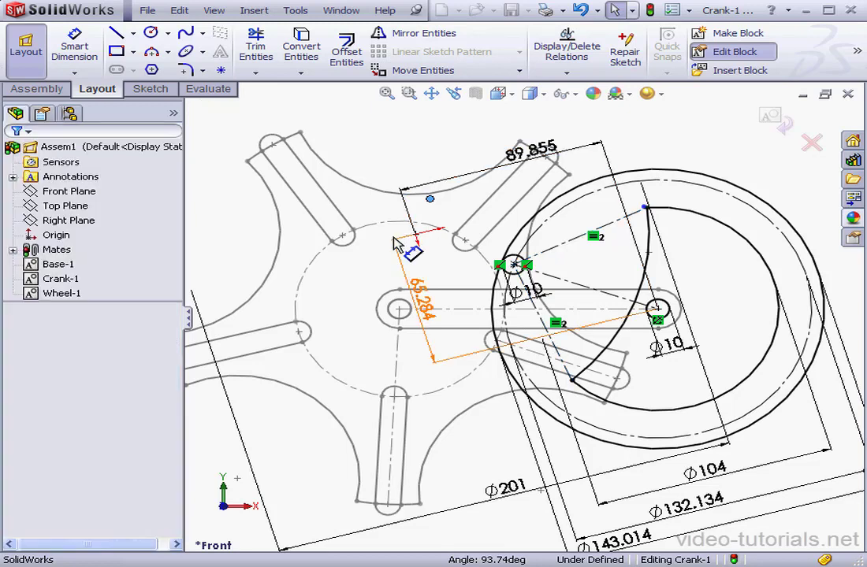
Step: Delete the Fix relation from the centre of the Crank's middle hole and exit block and layout editing
click(659, 323)
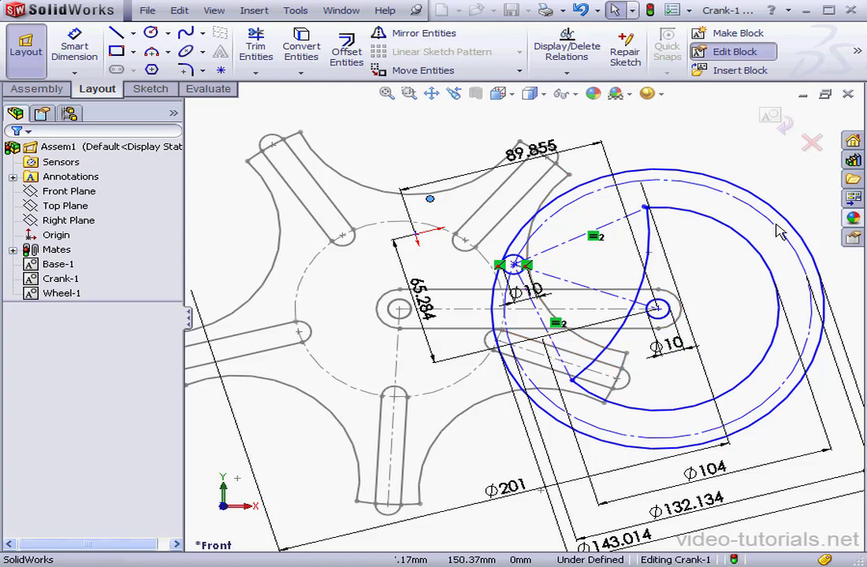
click(786, 127)
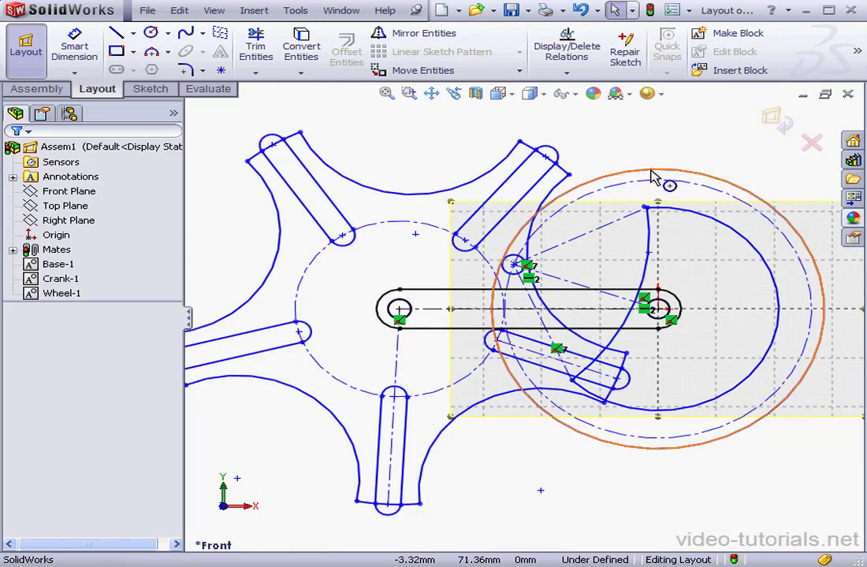
click(651, 11)
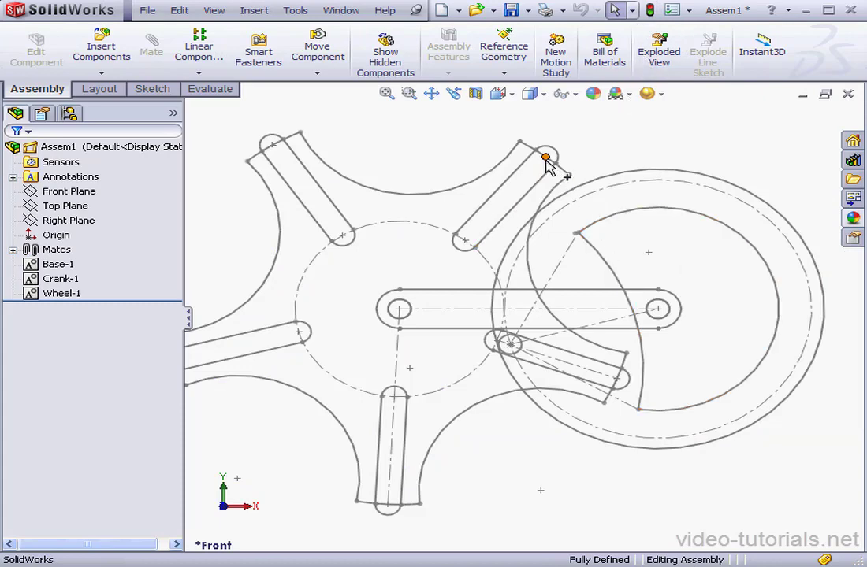
Step: Rotate the Wheel counterclockwise until the slot holding the Crank's pin lies nearly along the Base, and check the relations in the layout
drag(545, 158, 435, 179)
click(100, 88)
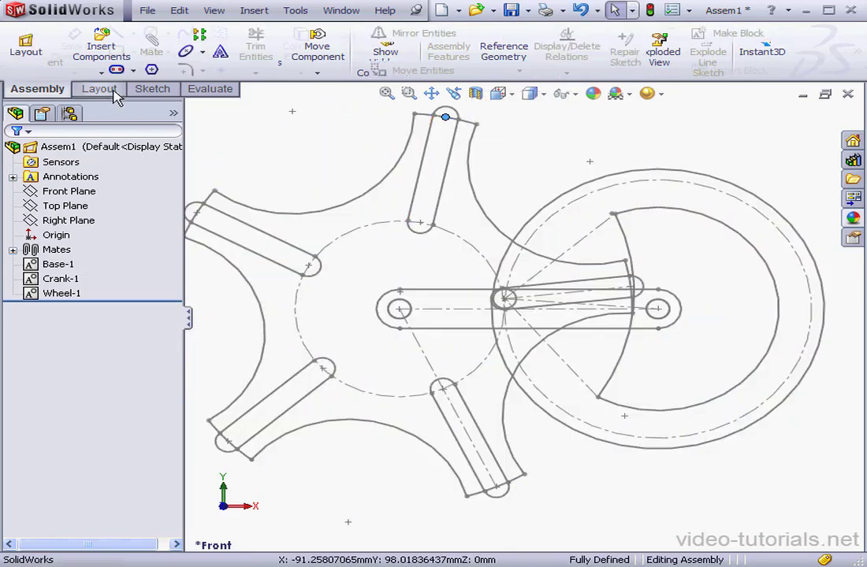
click(39, 53)
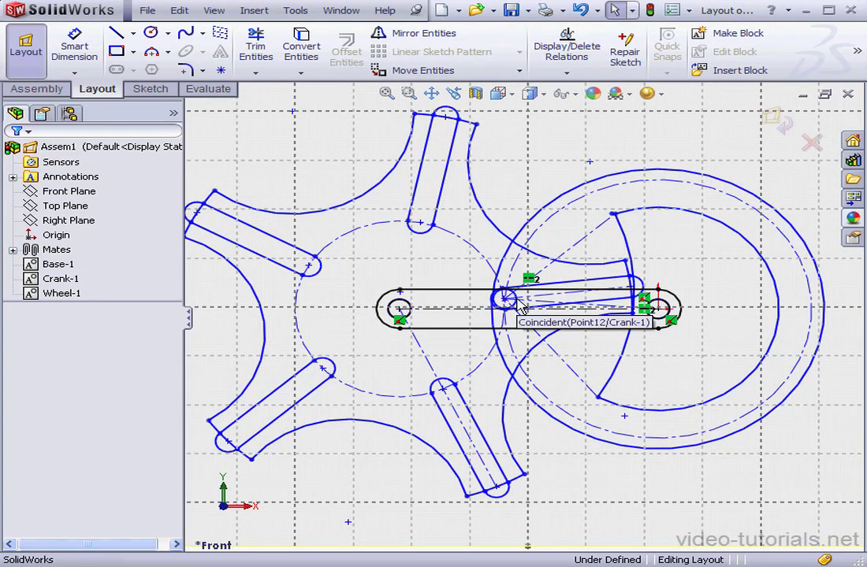
click(773, 118)
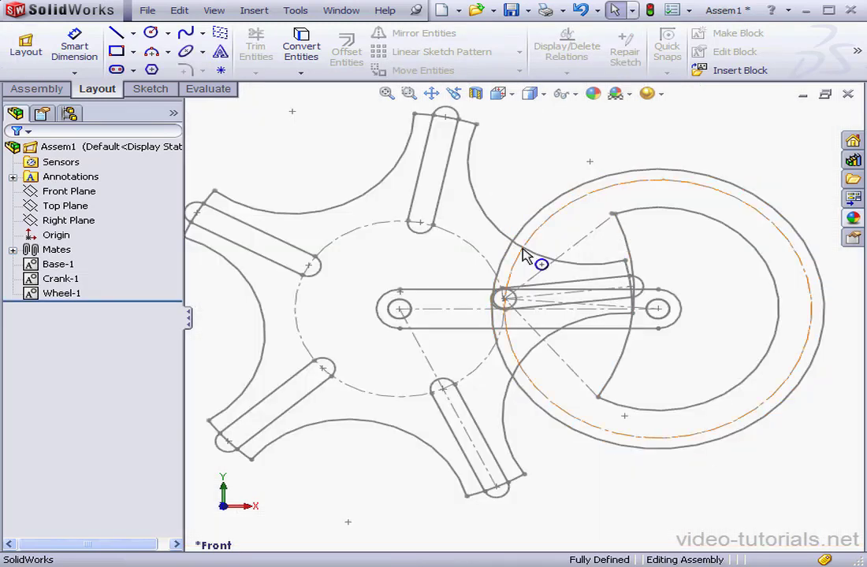
Step: Make a part from the Base-1 block using the On Block constraint
click(60, 265)
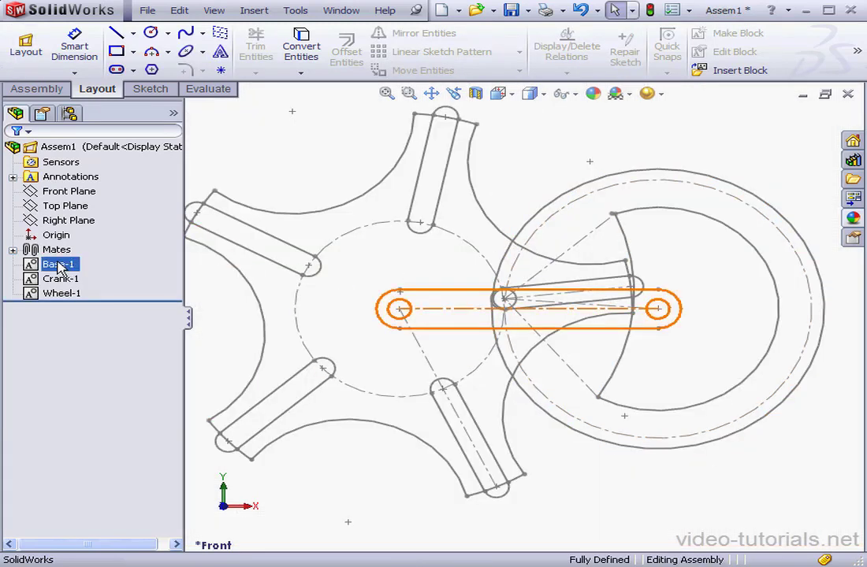
right_click(60, 265)
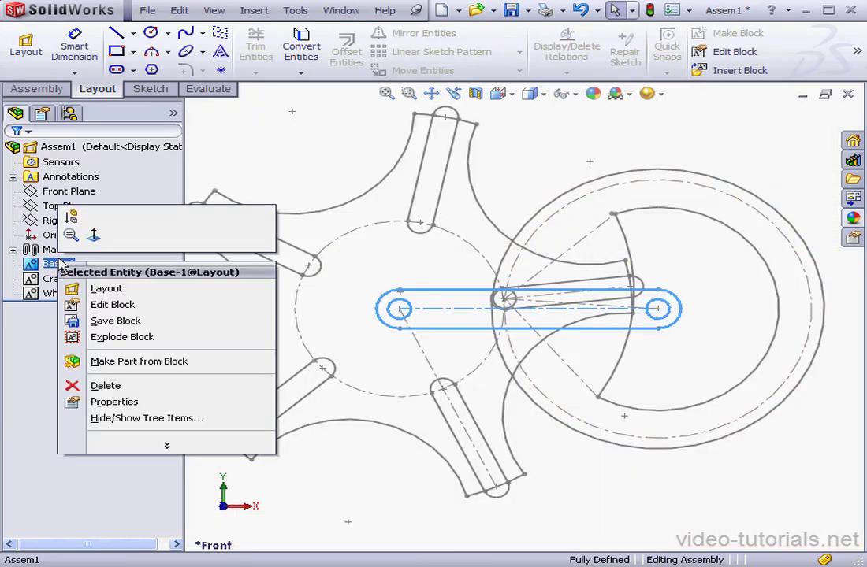
click(120, 362)
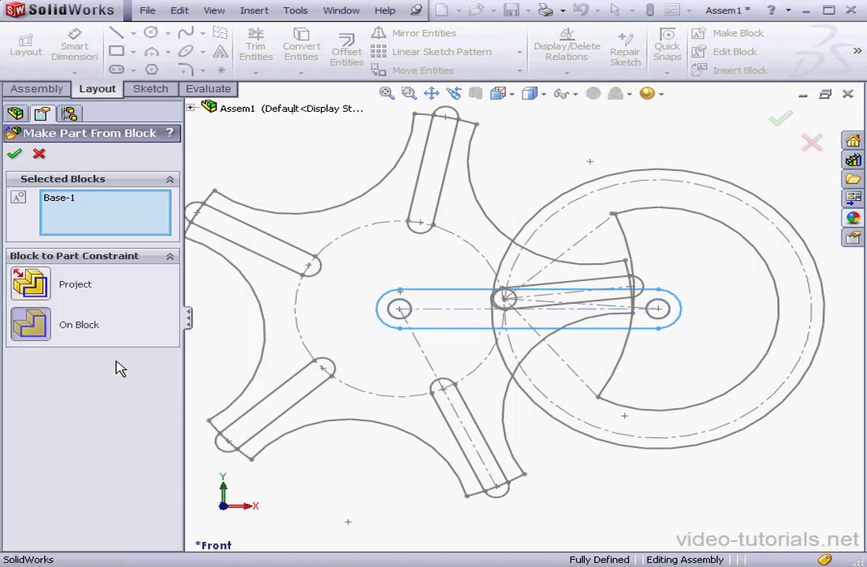
click(38, 330)
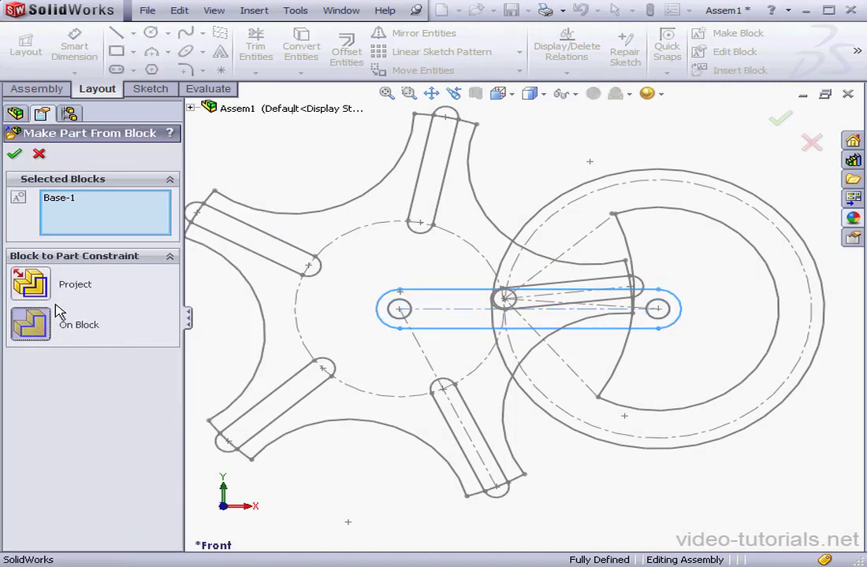
click(15, 154)
Step: Make a part from the Crank-1 block with the On Block constraint
right_click(66, 280)
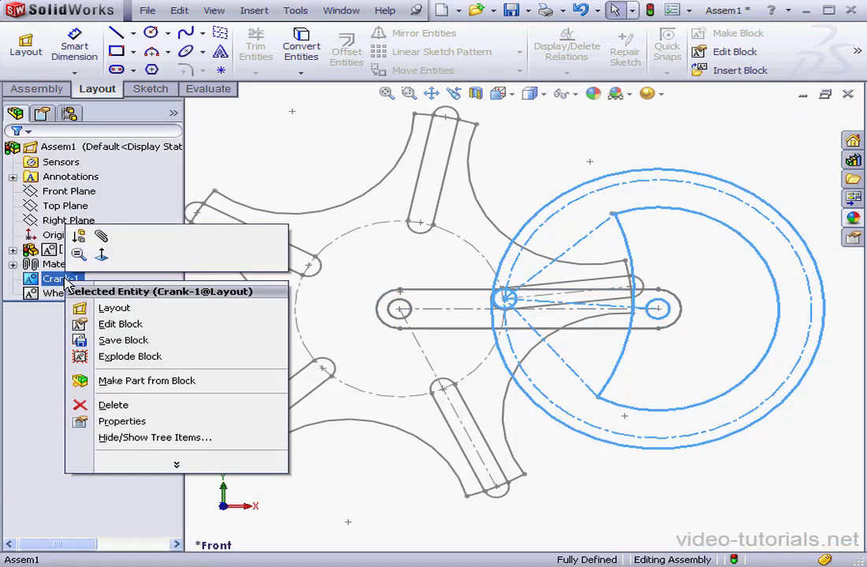
click(112, 380)
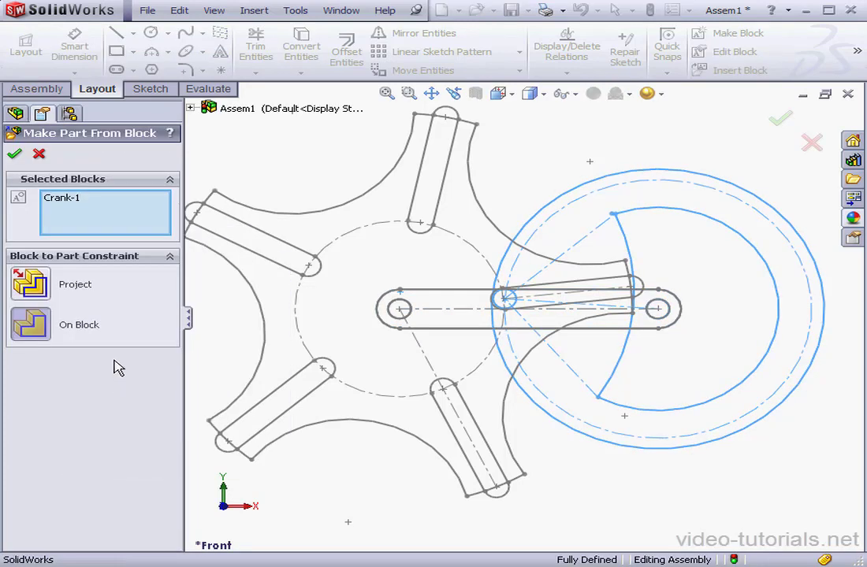
click(14, 153)
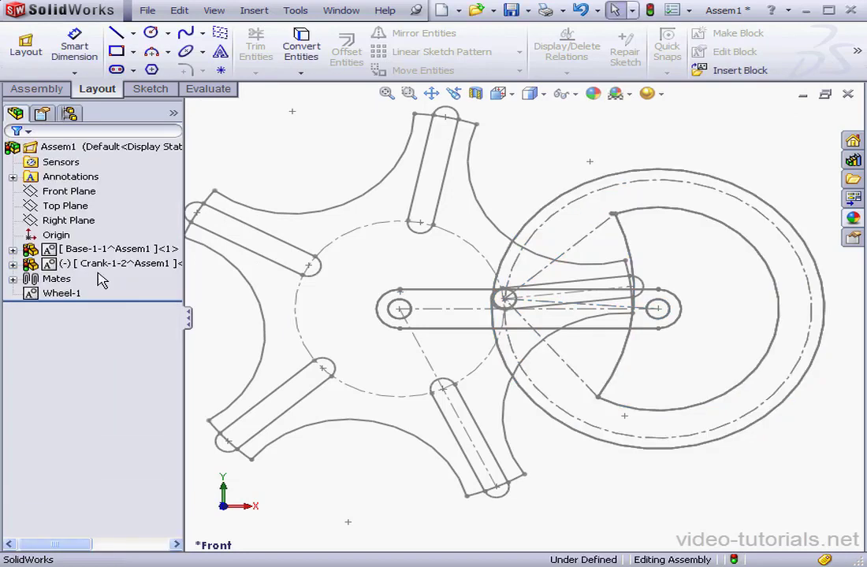
Step: Make a part from the Wheel-1 block with the On Block constraint
right_click(58, 295)
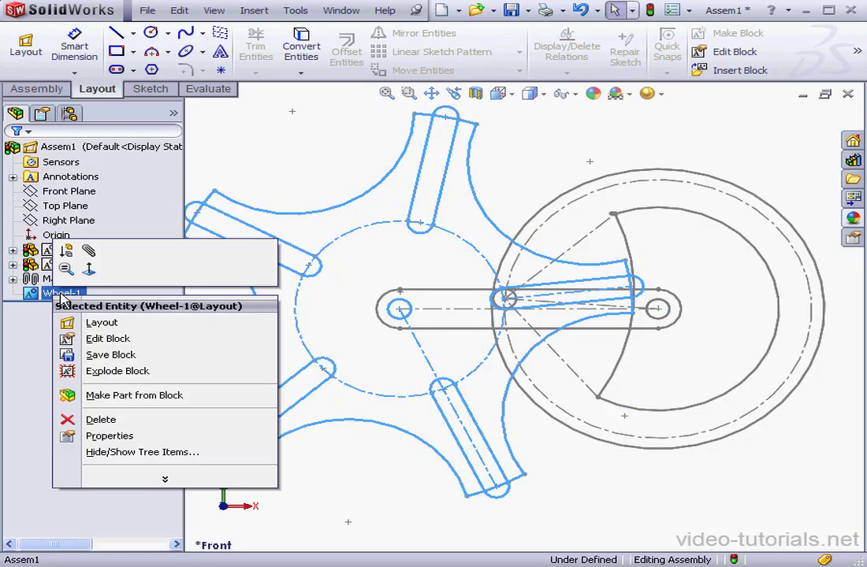
click(124, 395)
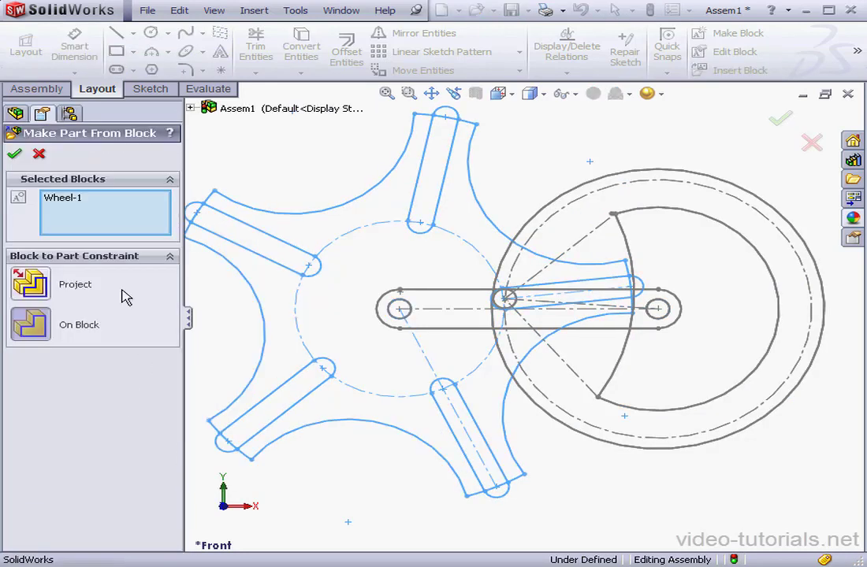
click(16, 154)
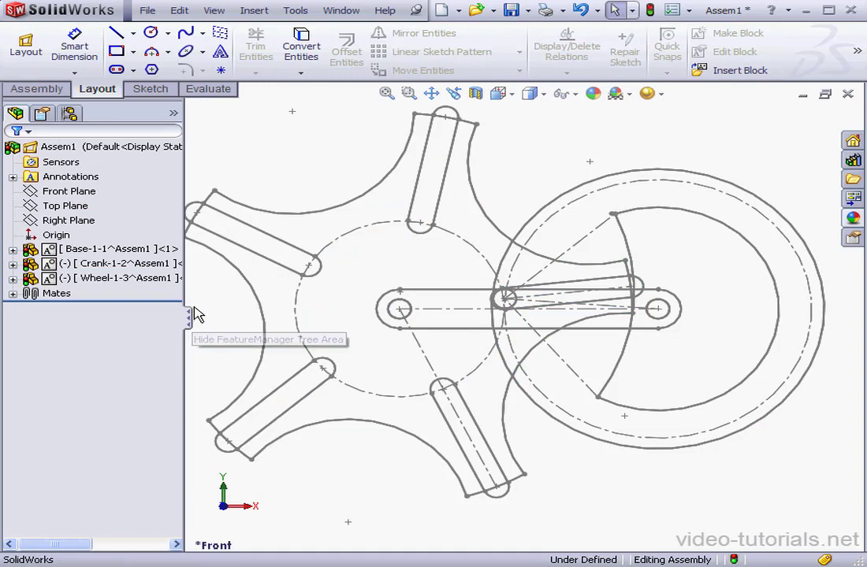
Step: Hide the Crank and Wheel components and the assembly layout
right_click(88, 263)
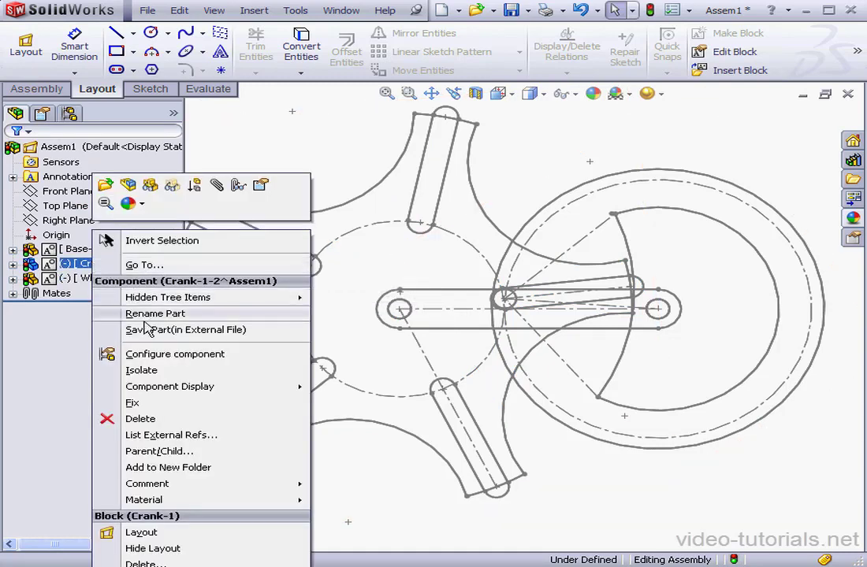
right_click(79, 279)
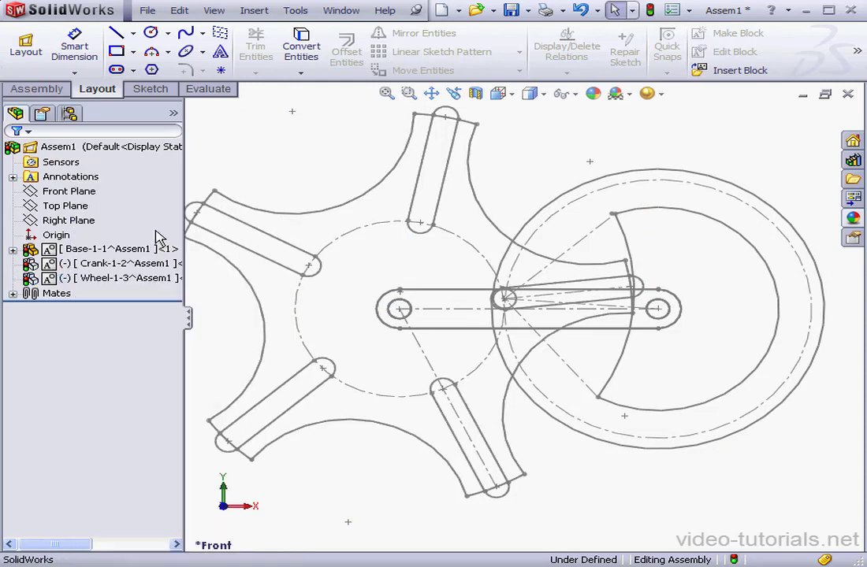
right_click(78, 148)
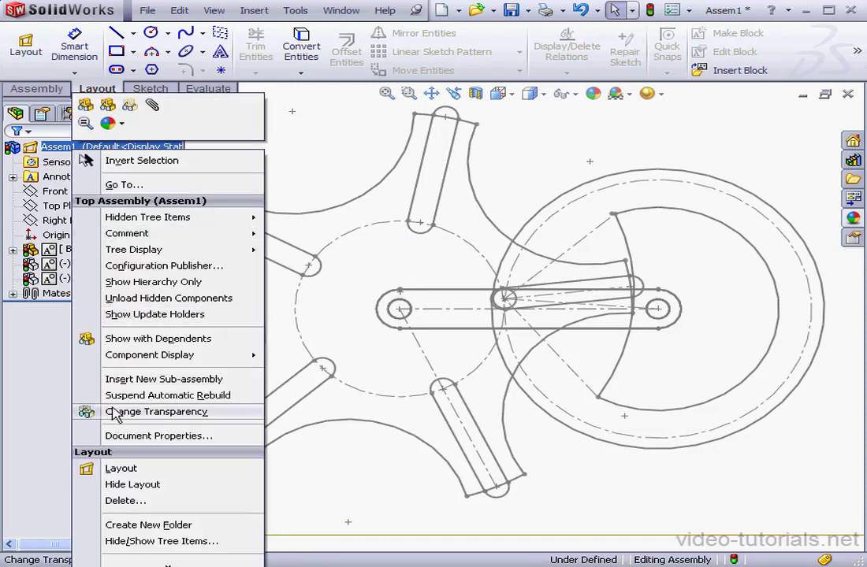
click(126, 486)
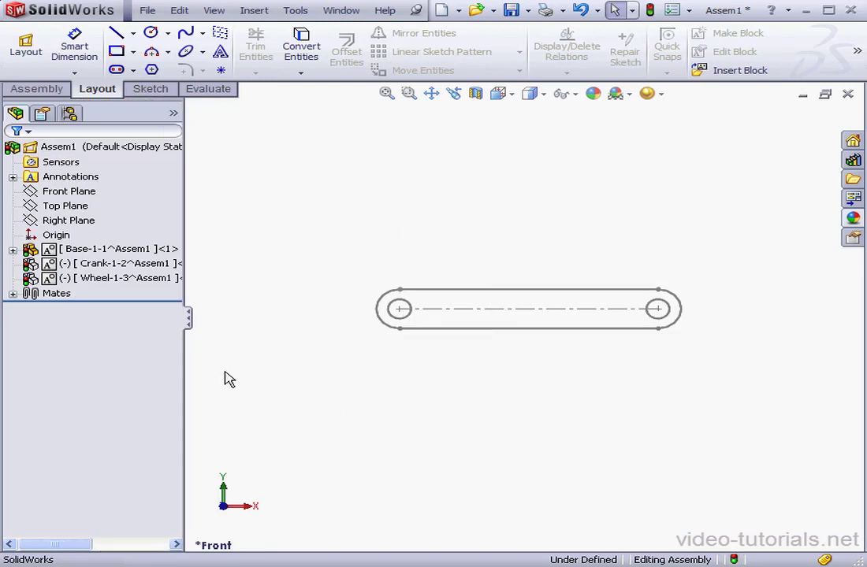
Step: Edit the Base part within the assembly and extrude its Sketch1 as a 5 mm blind boss in the reversed direction
right_click(75, 249)
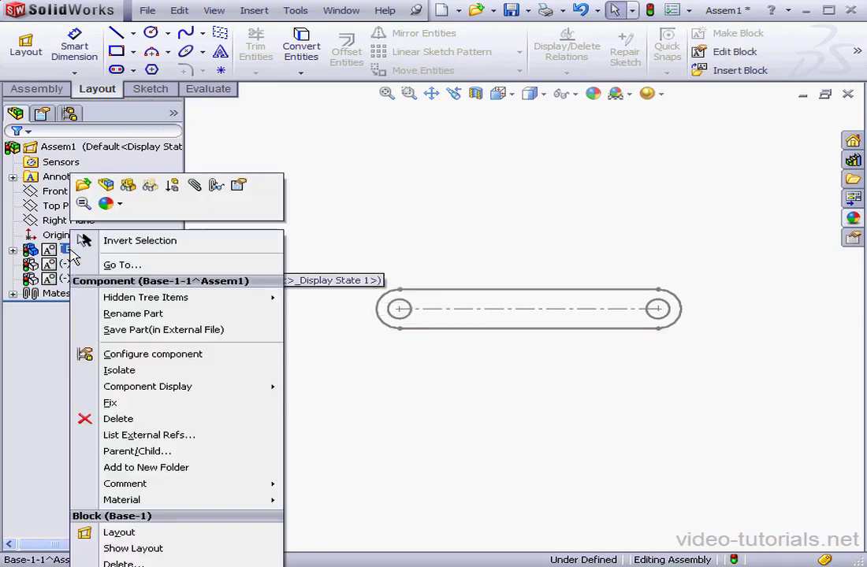
click(113, 182)
click(12, 249)
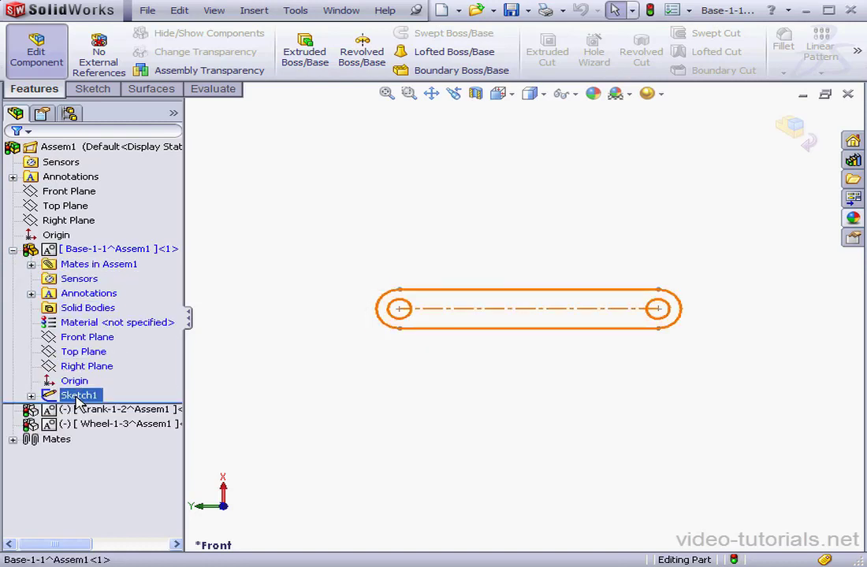
click(305, 52)
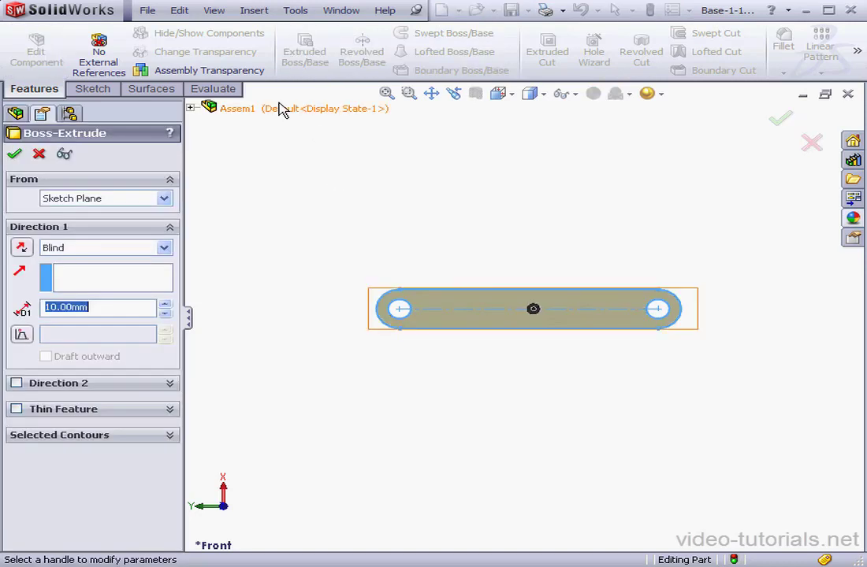
middle_drag(512, 330, 534, 256)
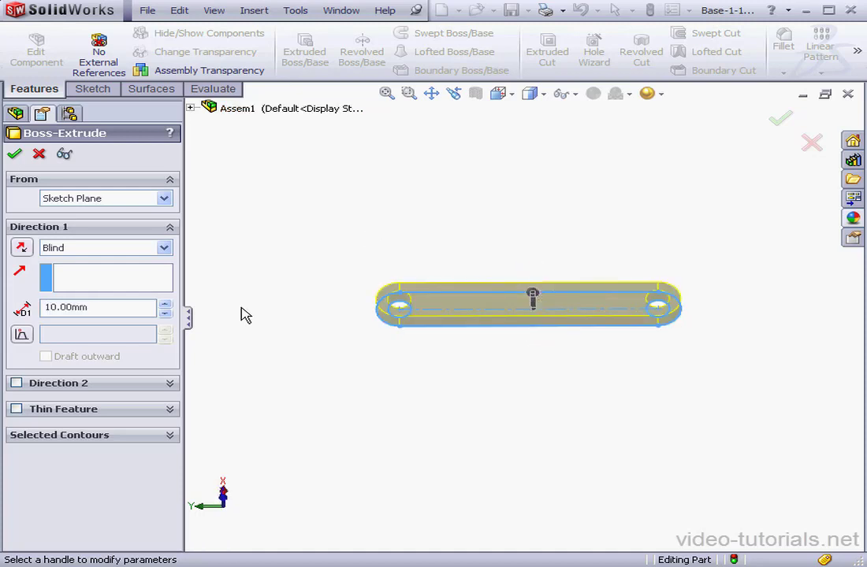
click(22, 249)
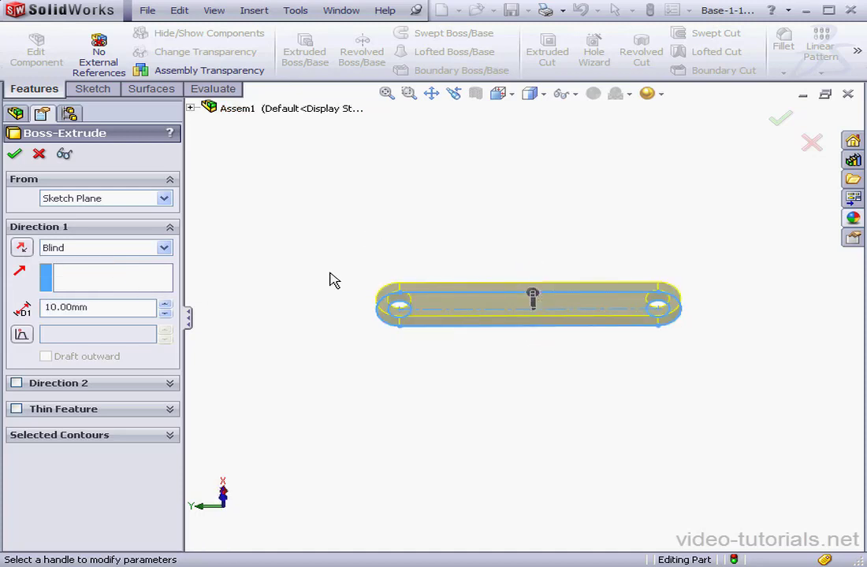
click(23, 250)
double_click(57, 306)
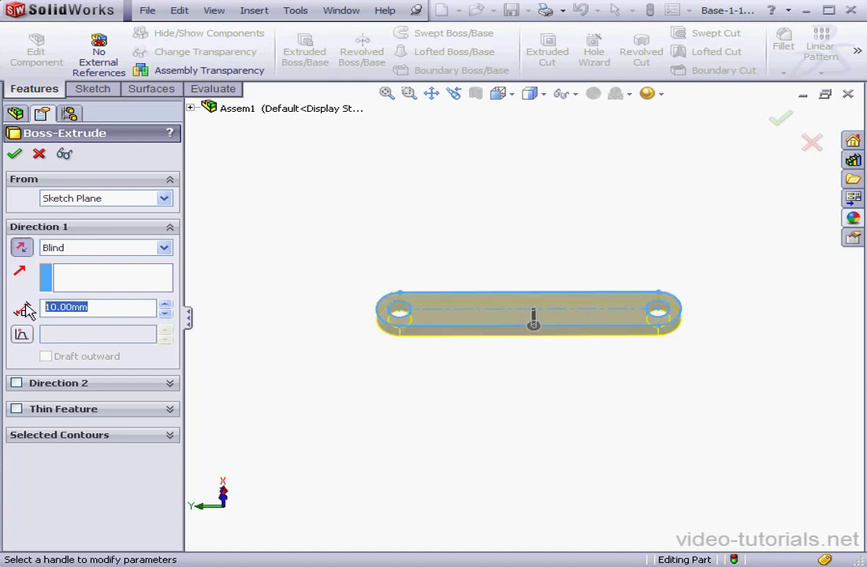
key(Tab)
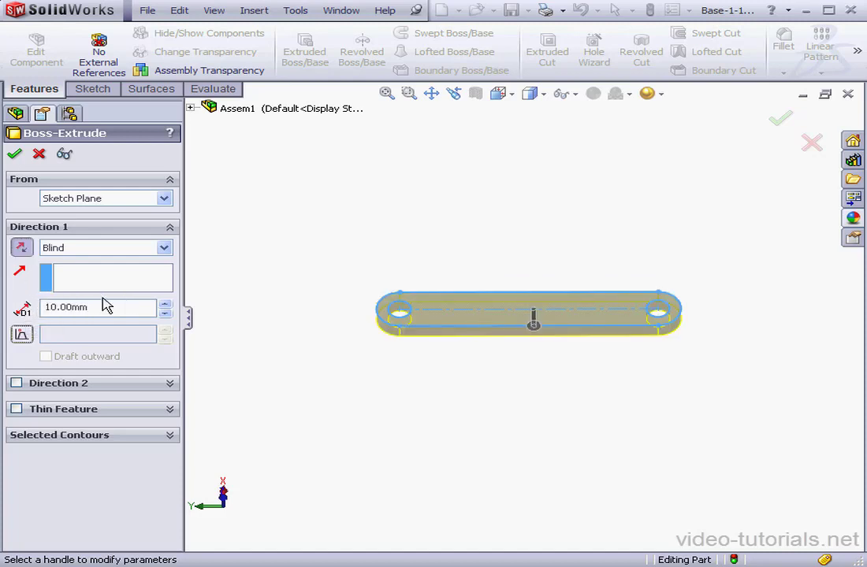
drag(105, 306, 19, 310)
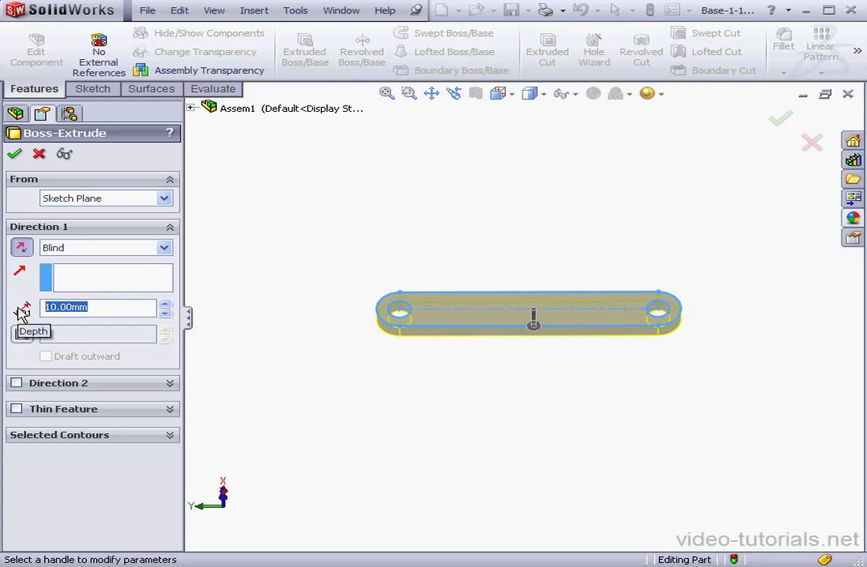
text(9)
click(14, 153)
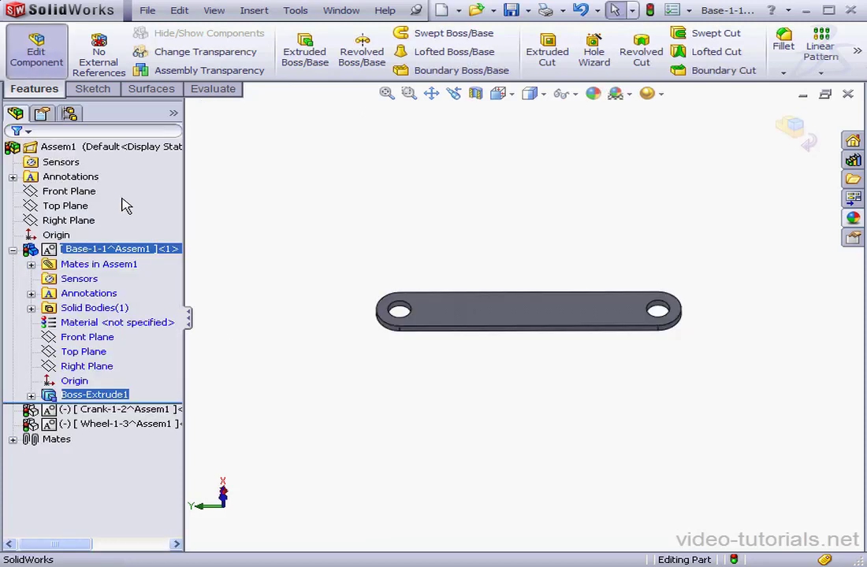
Step: Begin another boss extrusion from the Base part's Sketch1, selecting the two end hole circles as contours
click(31, 395)
click(71, 409)
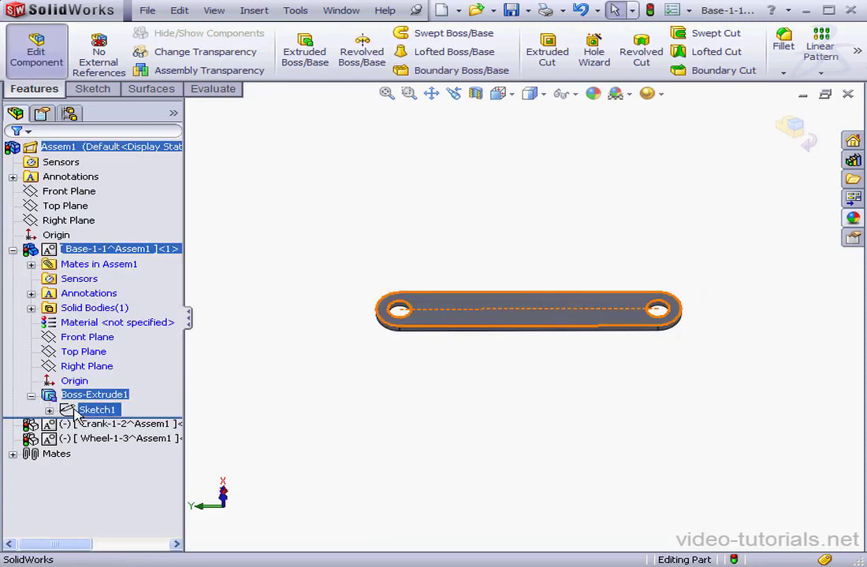
click(305, 50)
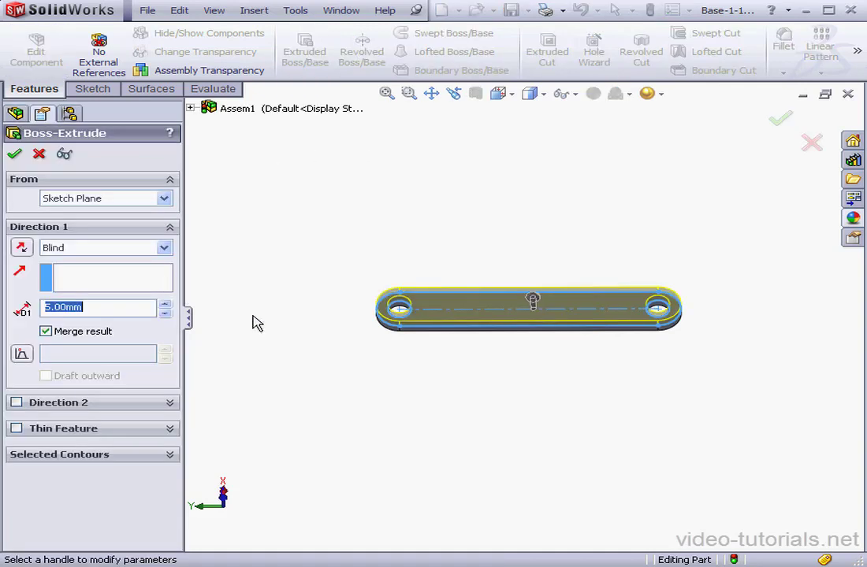
click(170, 455)
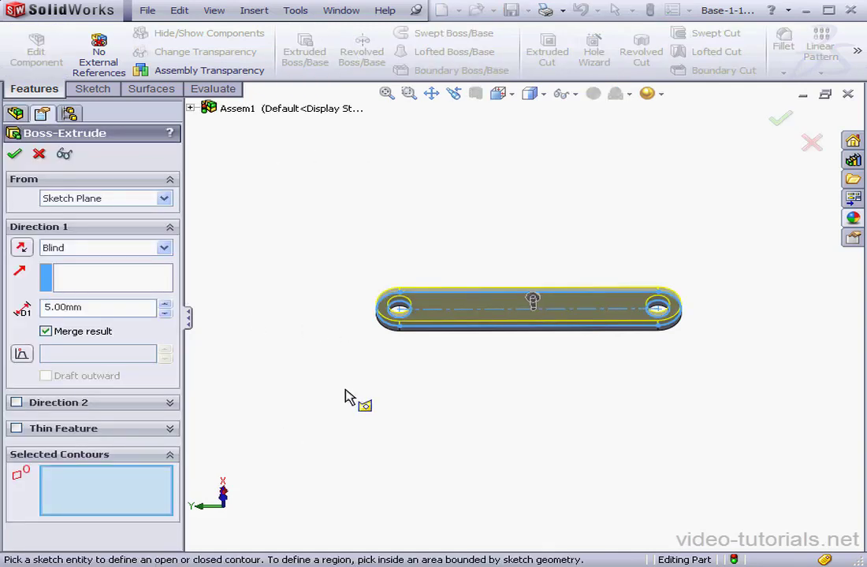
scroll(457, 347, down, 4)
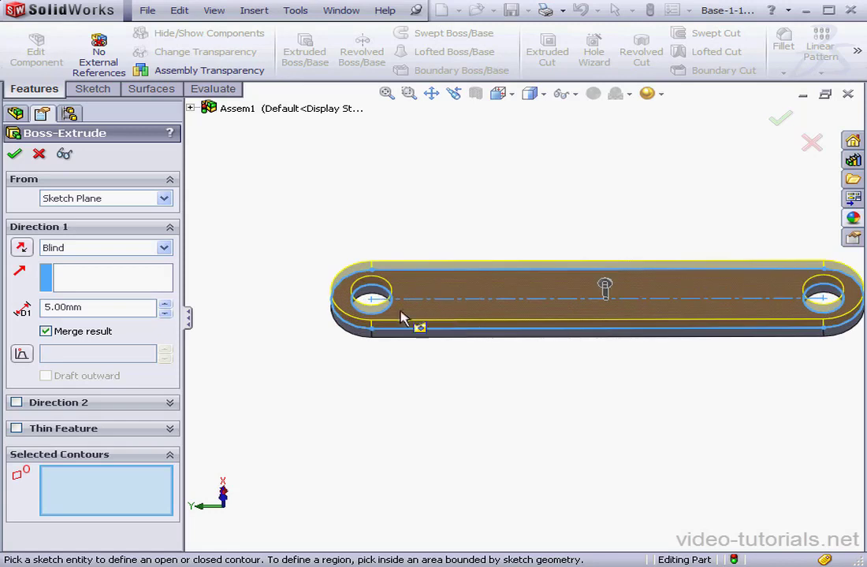
click(377, 300)
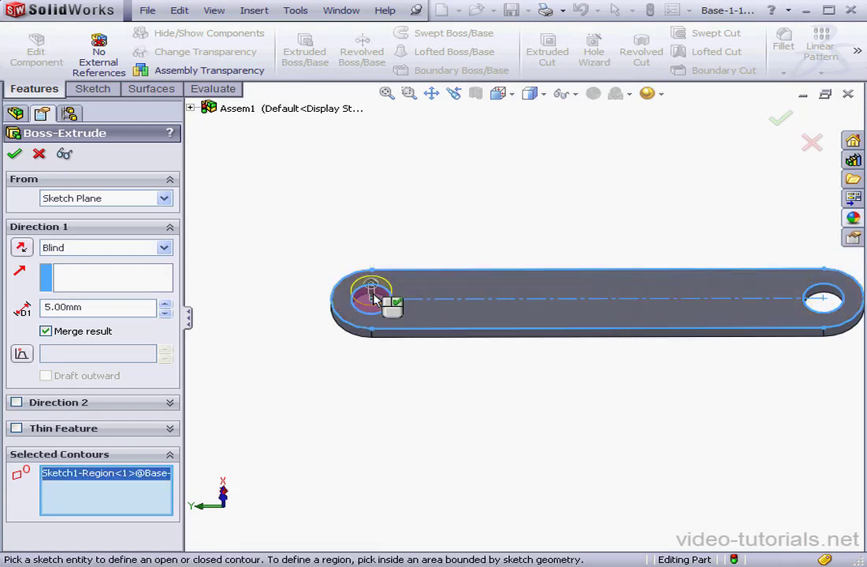
click(825, 308)
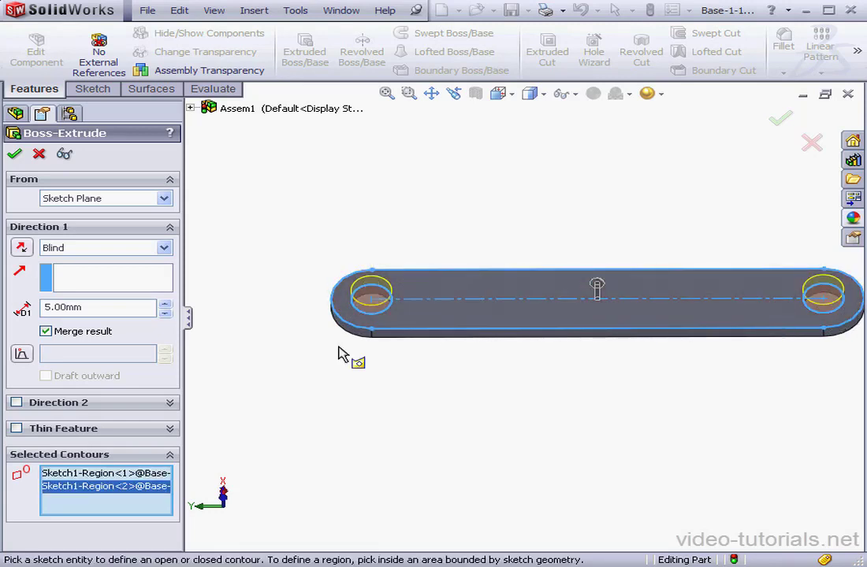
Step: Extrude the two hole contours as 25 mm blind pins starting from a 5 mm offset in the reversed direction
click(163, 198)
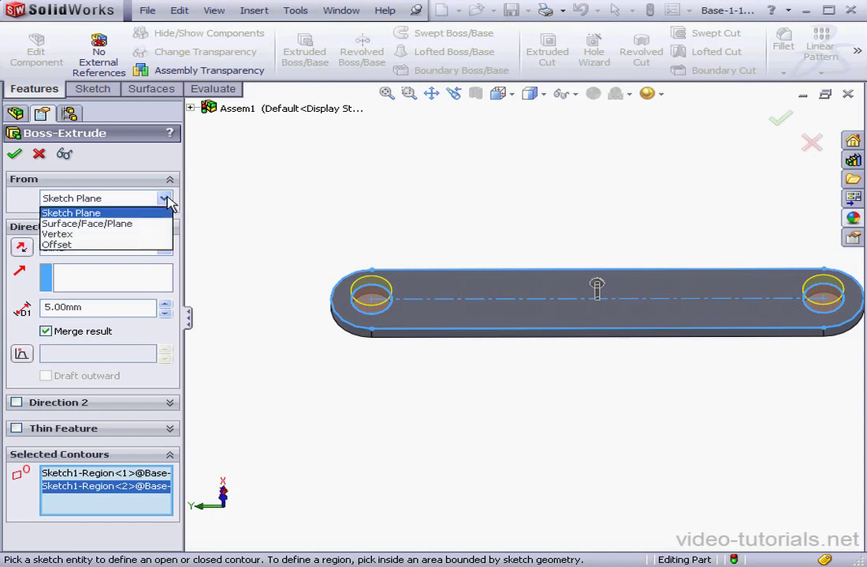
click(82, 245)
click(105, 223)
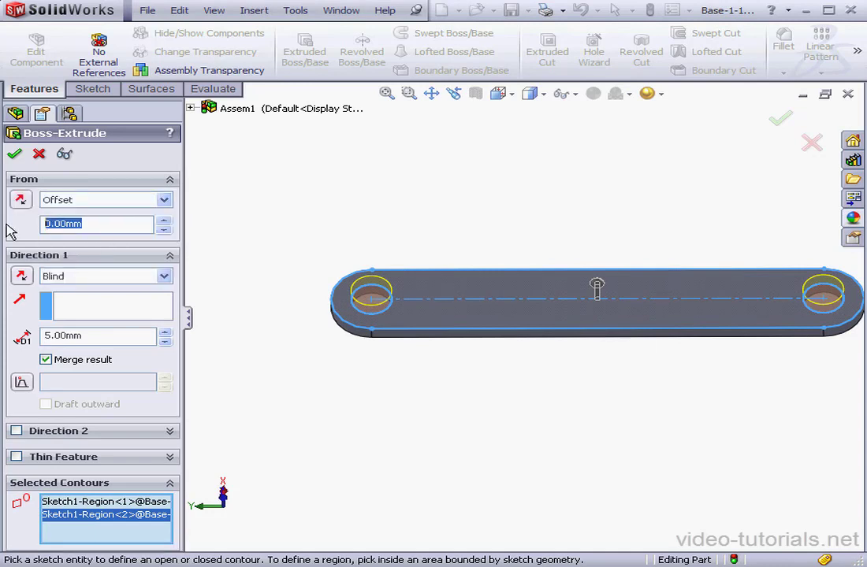
text(5)
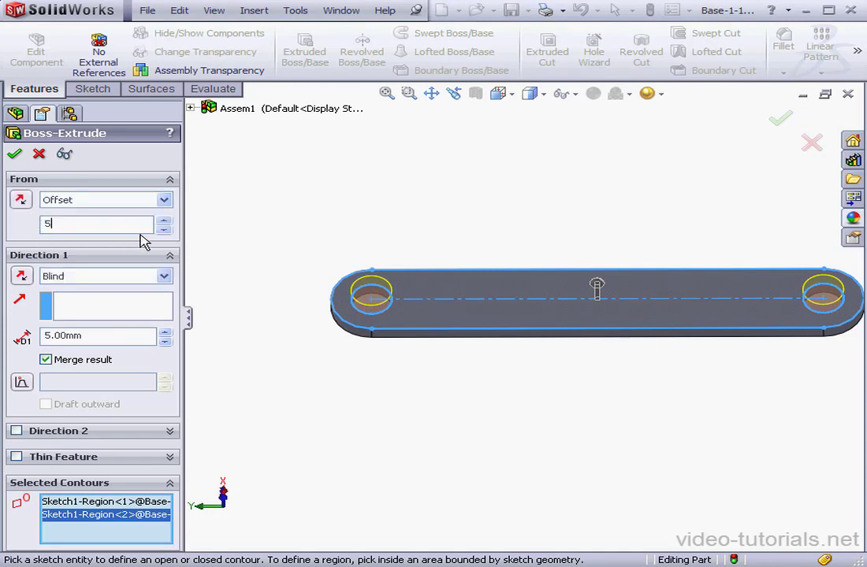
key(Tab)
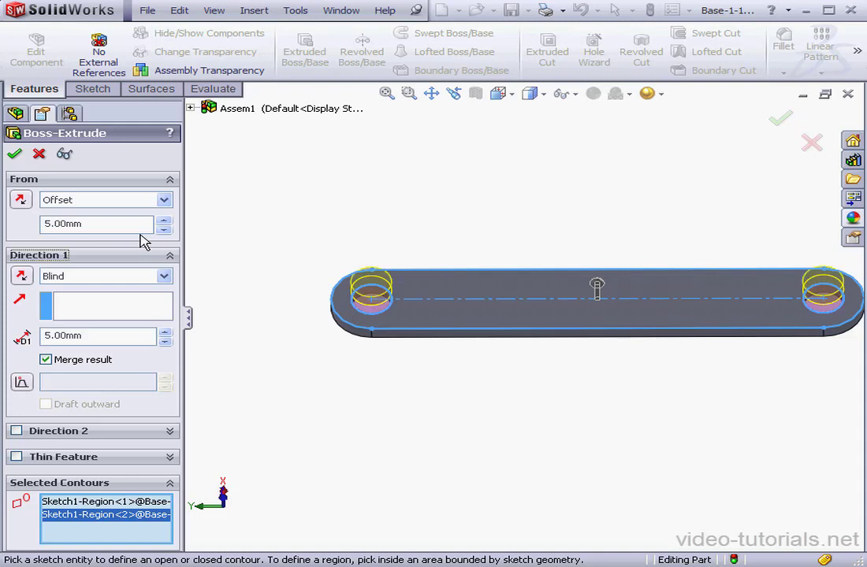
click(22, 200)
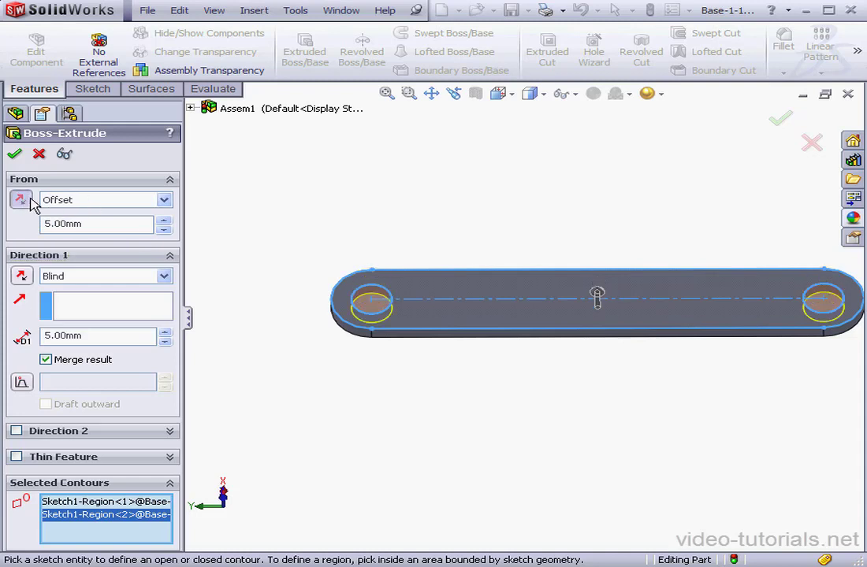
click(44, 334)
text(2)
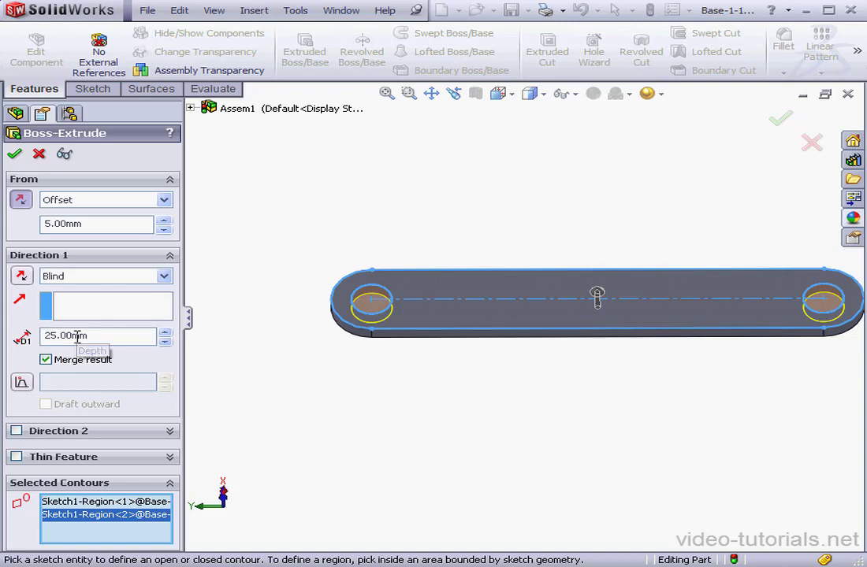
key(Return)
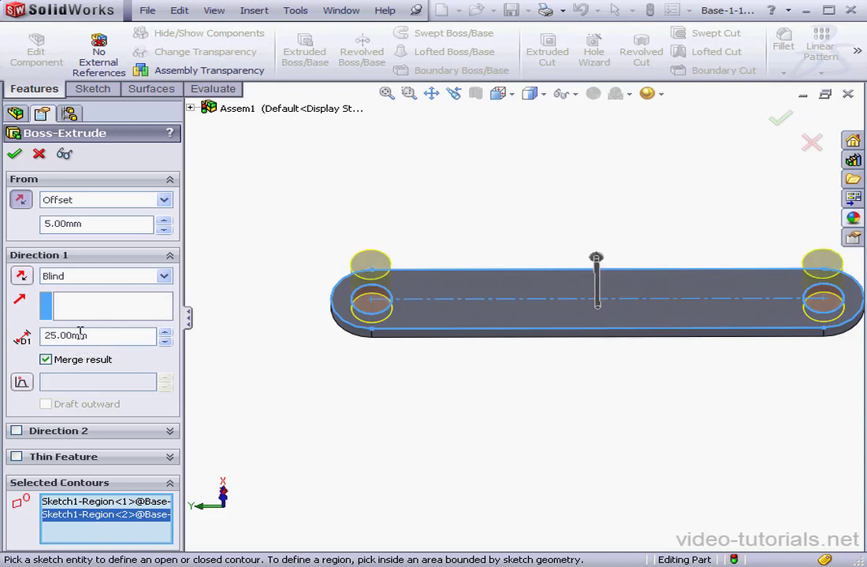
click(14, 156)
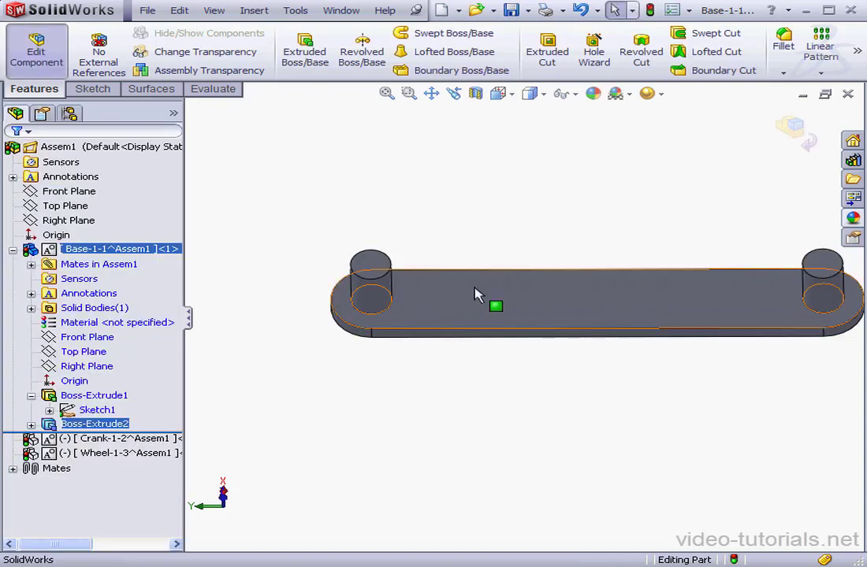
Step: Apply a dark blue colour to the whole Base part and return to editing the assembly
right_click(477, 259)
click(594, 225)
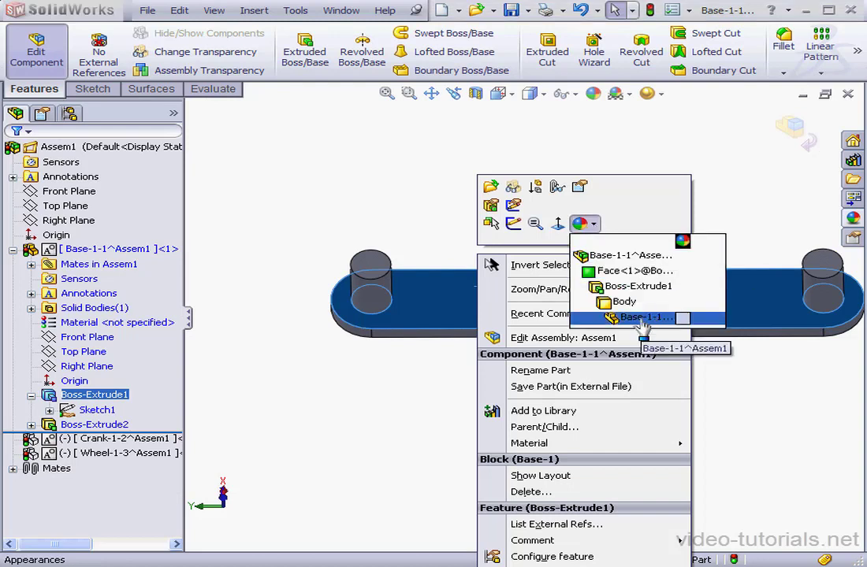
click(620, 315)
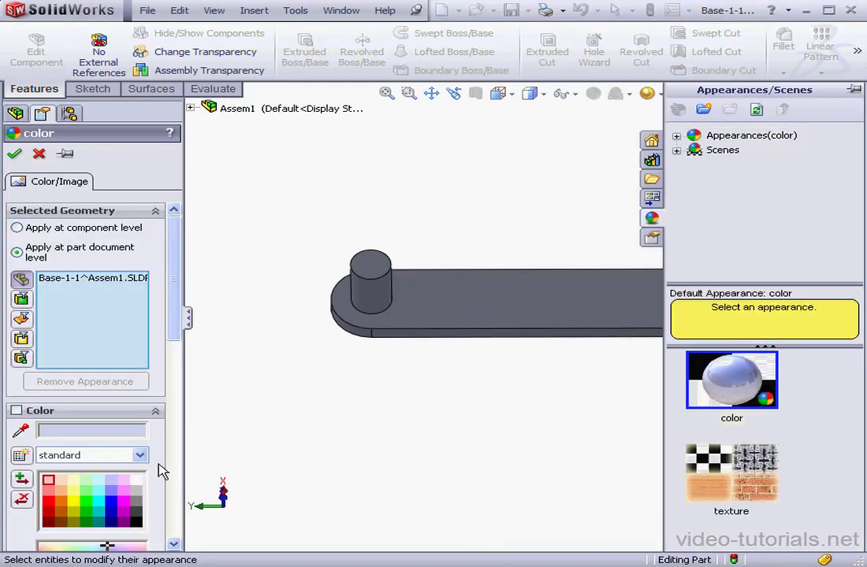
click(115, 511)
click(14, 153)
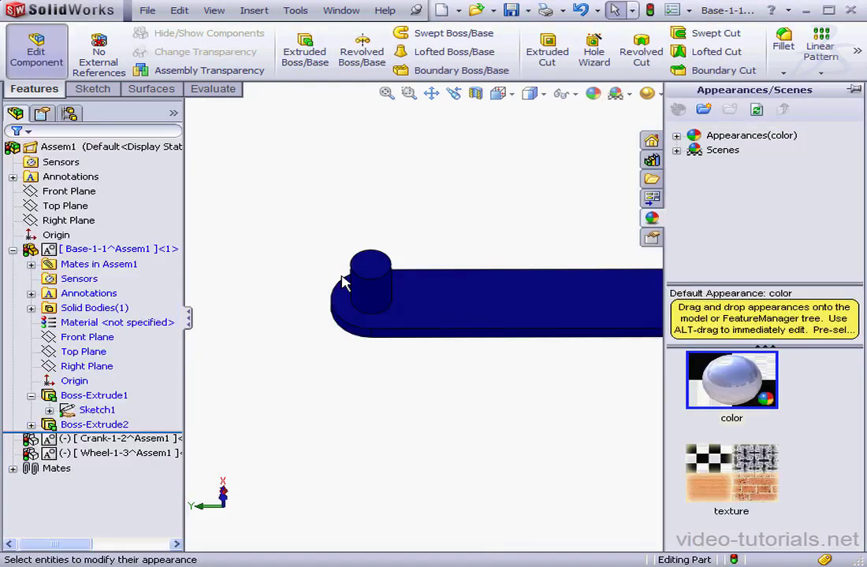
click(506, 245)
scroll(607, 305, up, 3)
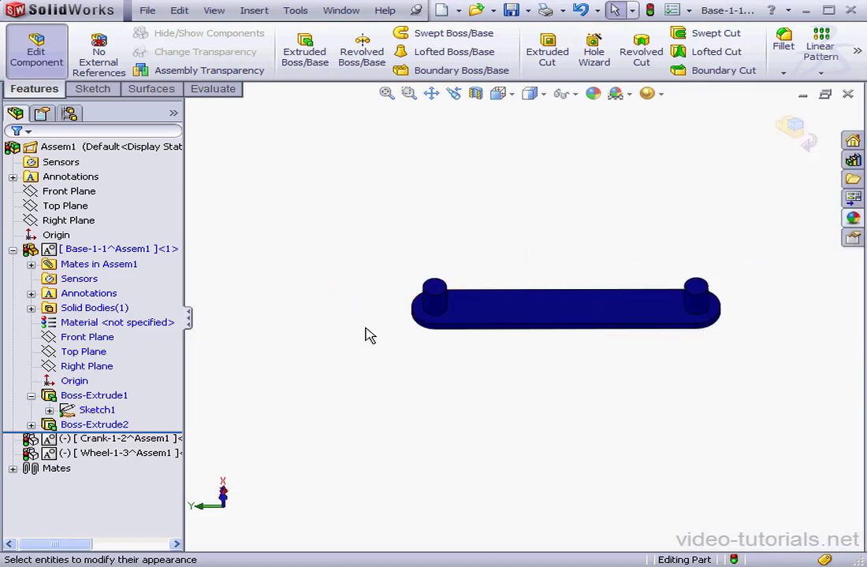
click(799, 133)
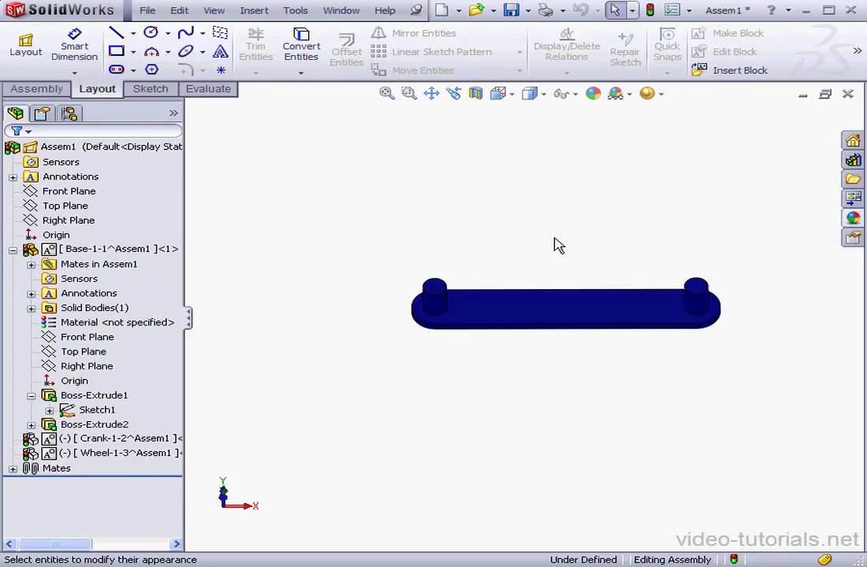
Step: Show the hidden Crank component and edit the part within the assembly
click(94, 439)
right_click(79, 445)
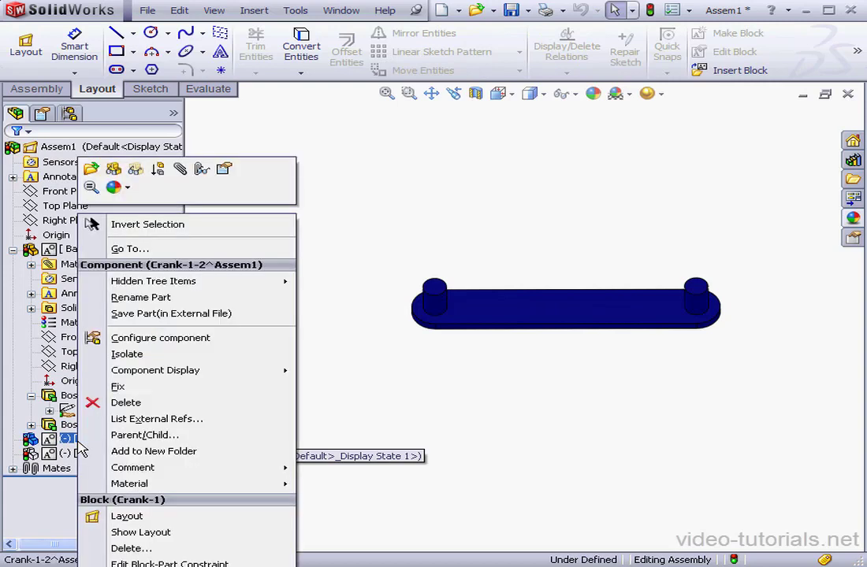
click(115, 170)
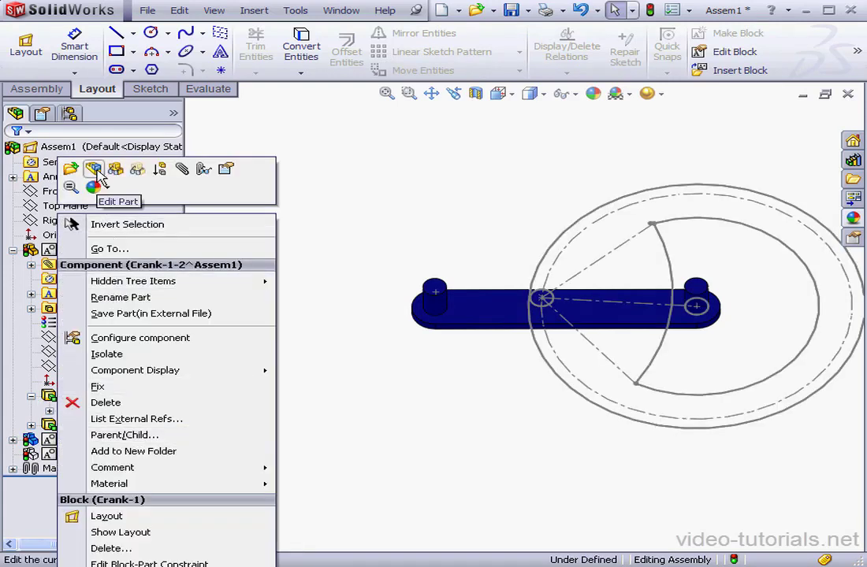
click(89, 169)
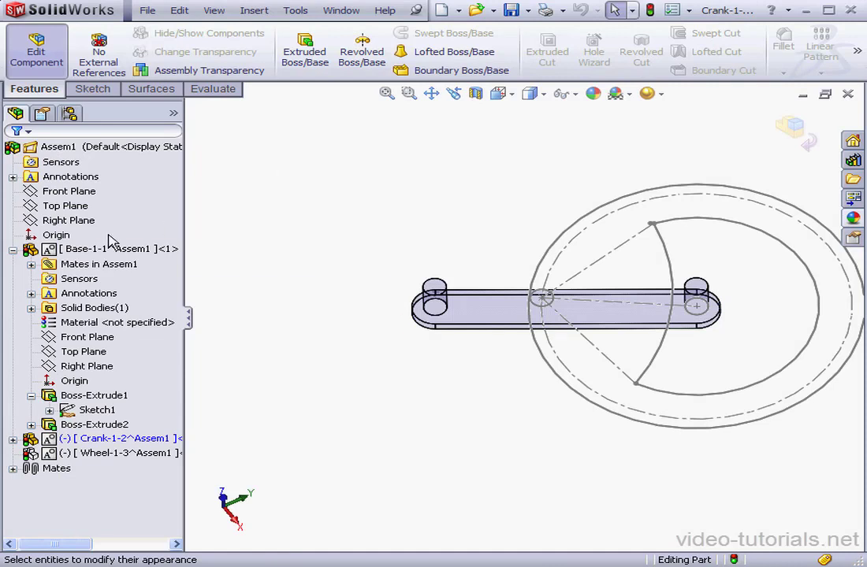
Step: Extrude the disc region surrounding the crescent cutout in the Crank's Sketch1 as a 10 mm blind boss
click(13, 248)
click(12, 264)
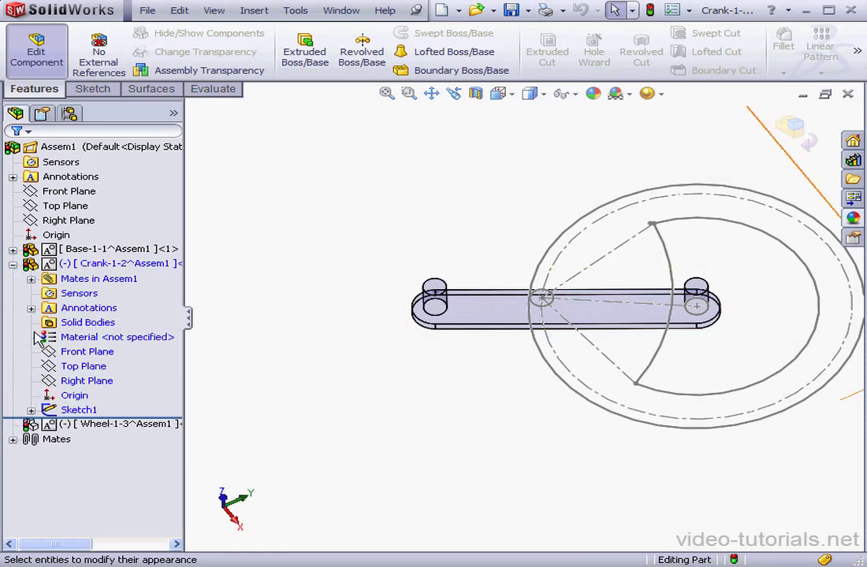
click(79, 409)
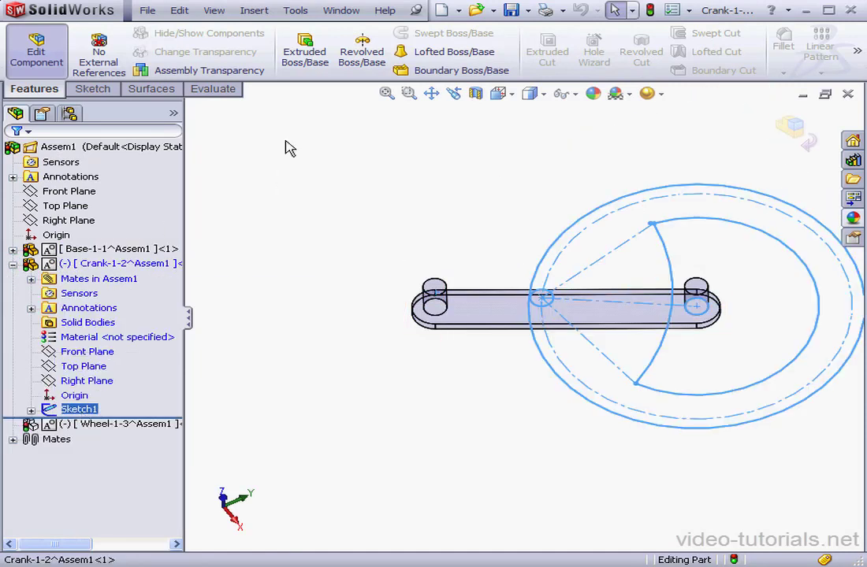
click(306, 52)
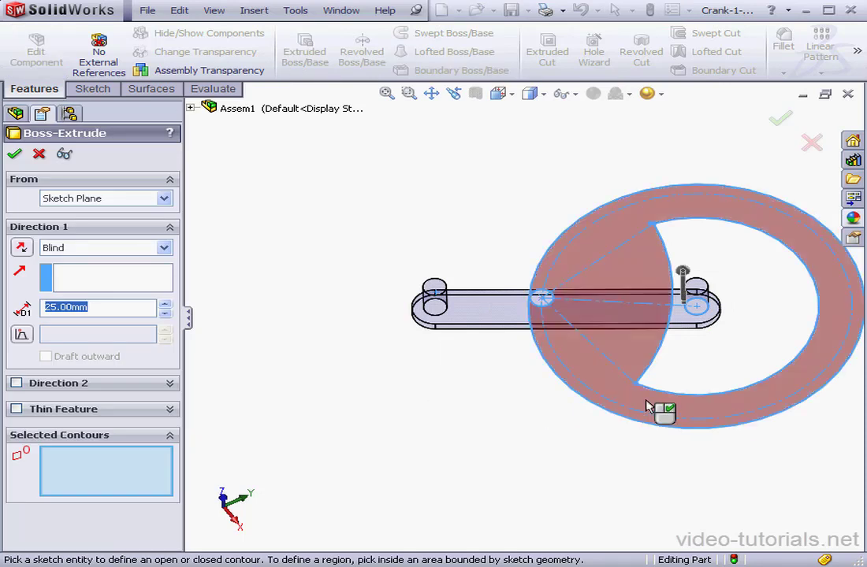
click(646, 406)
click(45, 308)
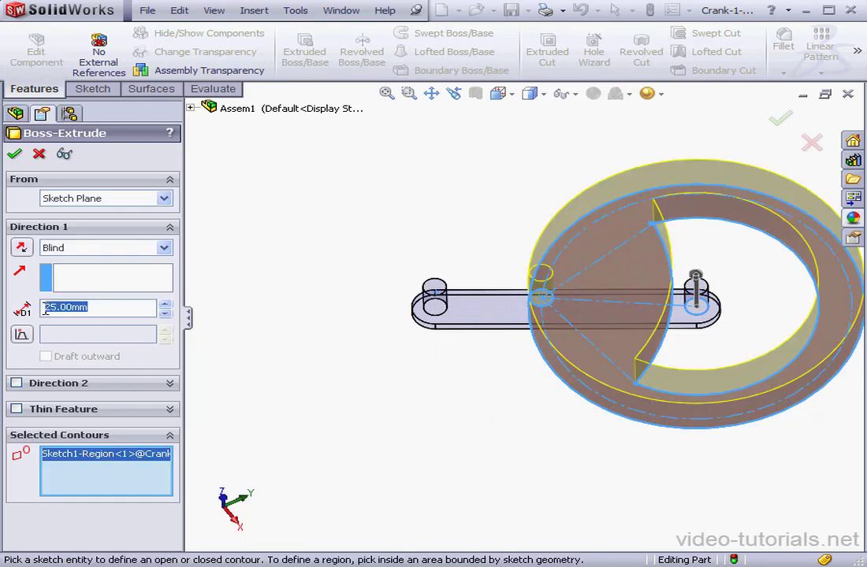
text(1)
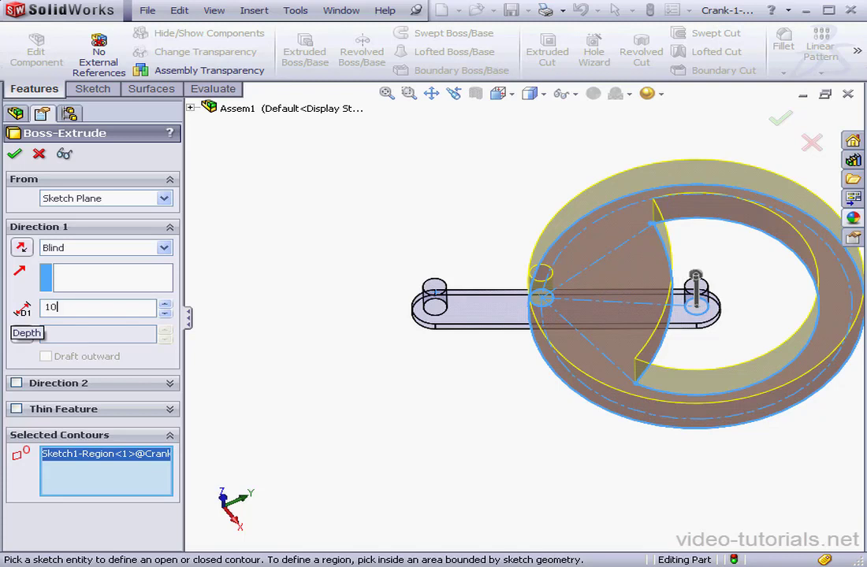
text(0)
key(Return)
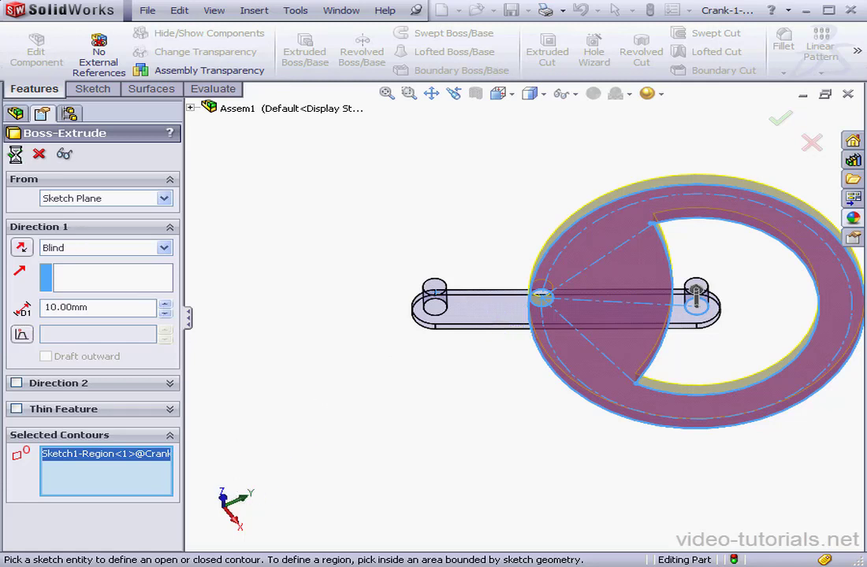
Step: Extrude the crescent region around the hub hole and the small pin circle of the Crank's Sketch1 as a 20 mm blind boss
click(30, 410)
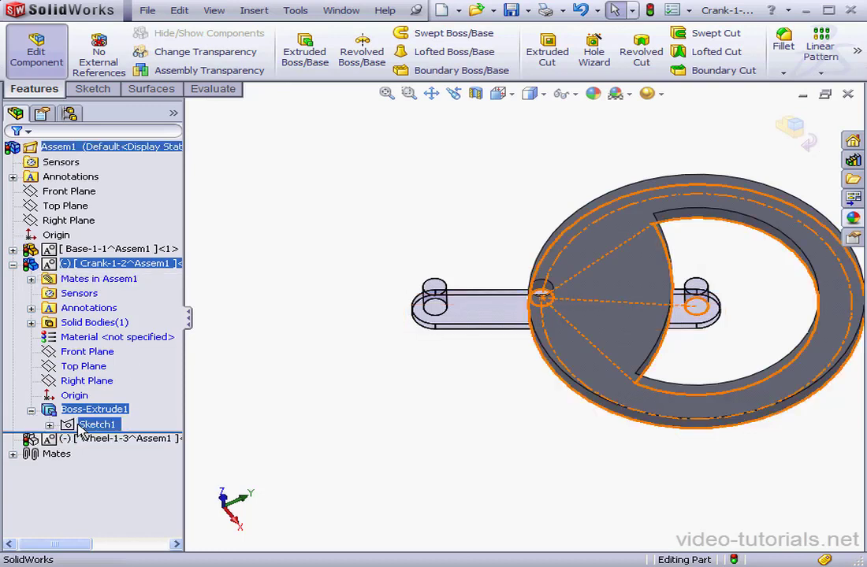
click(304, 52)
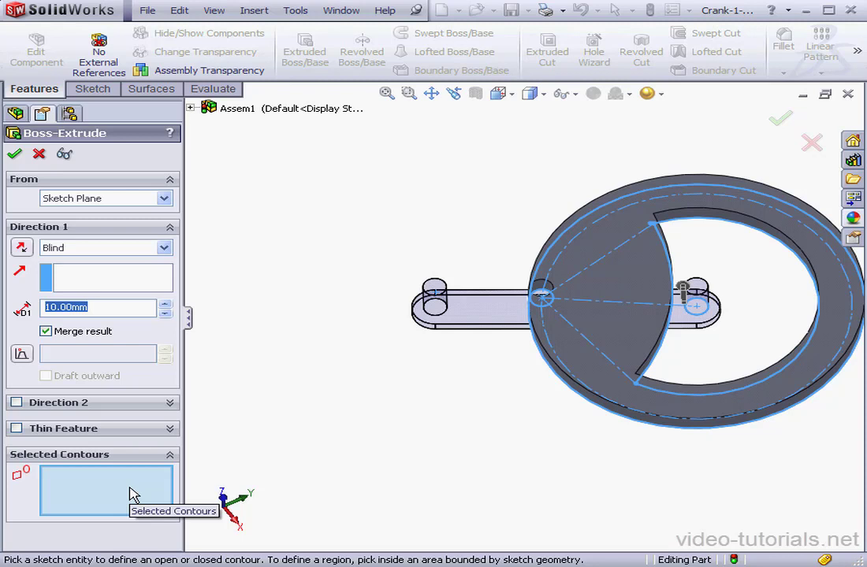
click(693, 293)
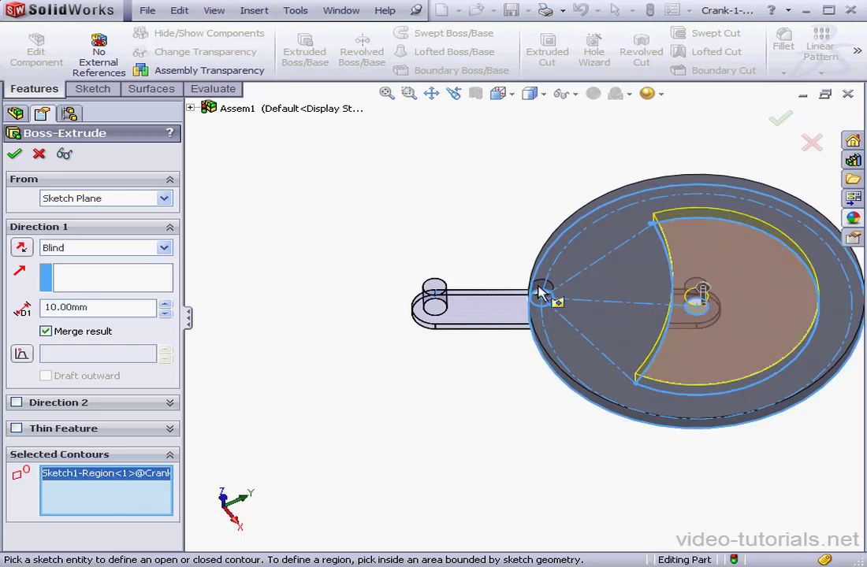
scroll(539, 293, down, 2)
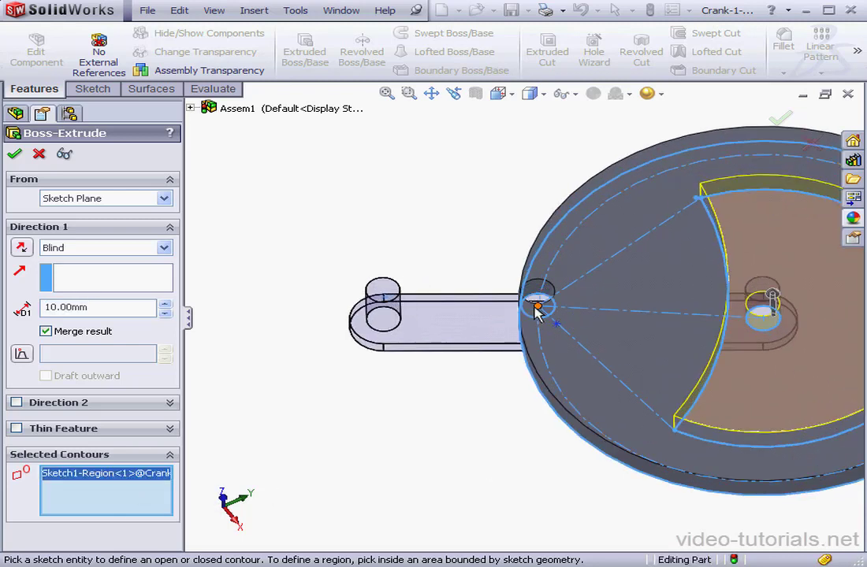
click(538, 308)
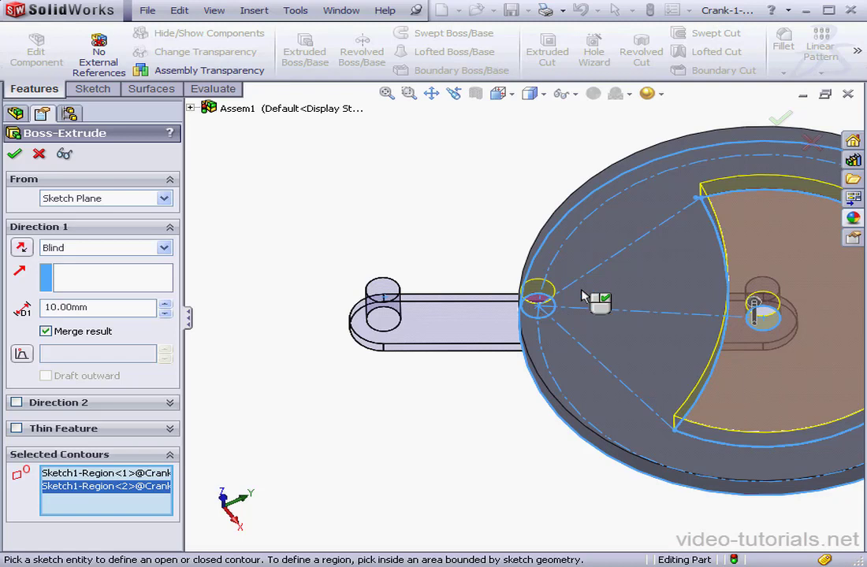
click(165, 304)
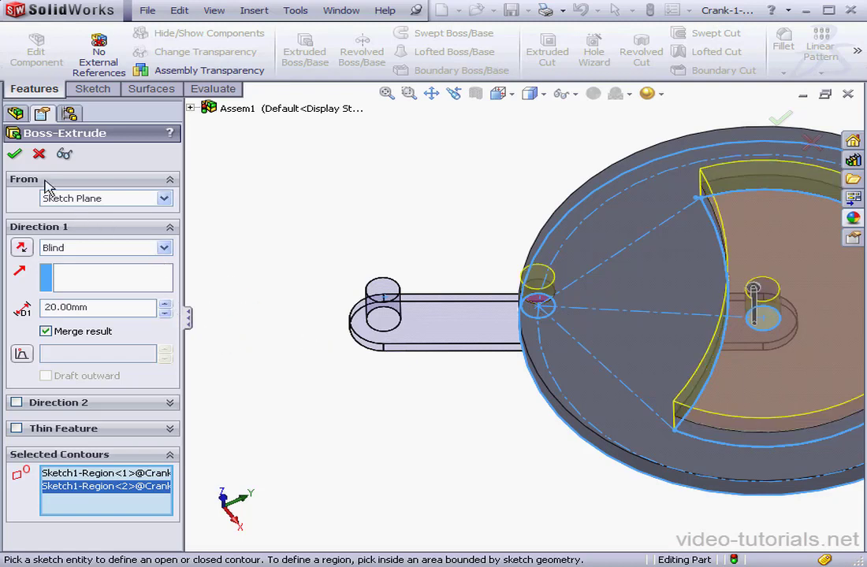
click(15, 155)
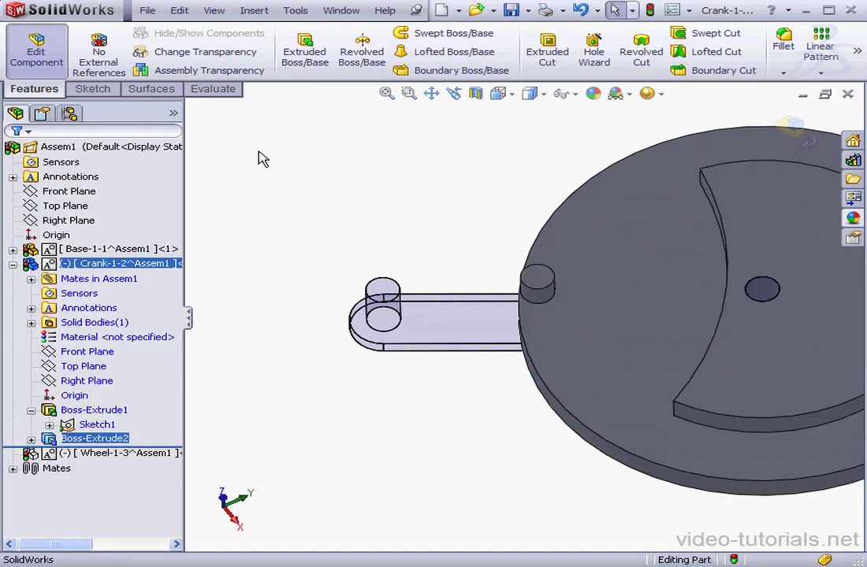
Step: Apply a cyan colour to the whole Crank part at part document level and return to editing the assembly
click(600, 280)
right_click(600, 278)
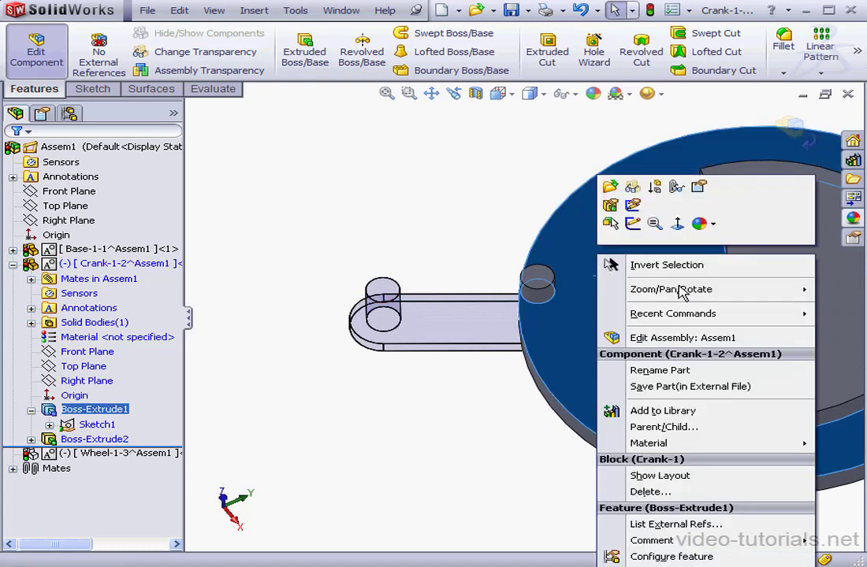
click(713, 224)
click(745, 315)
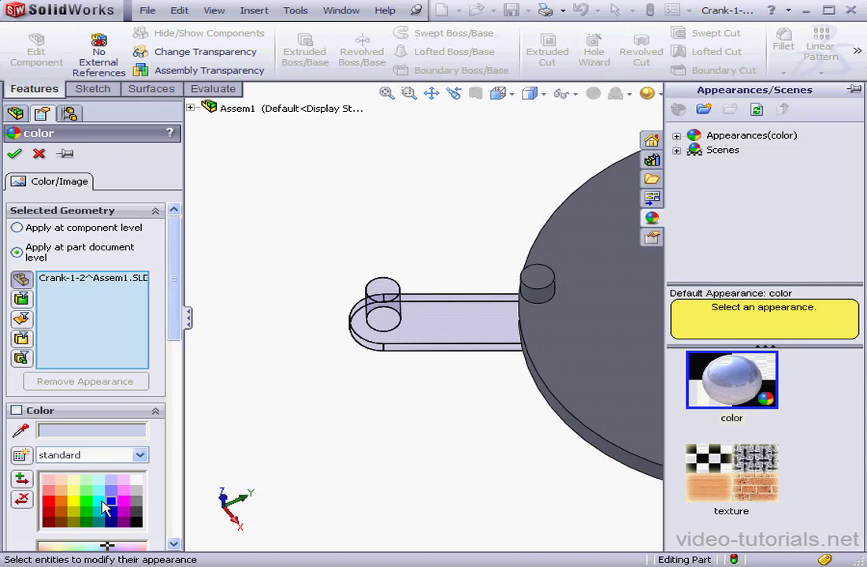
click(102, 502)
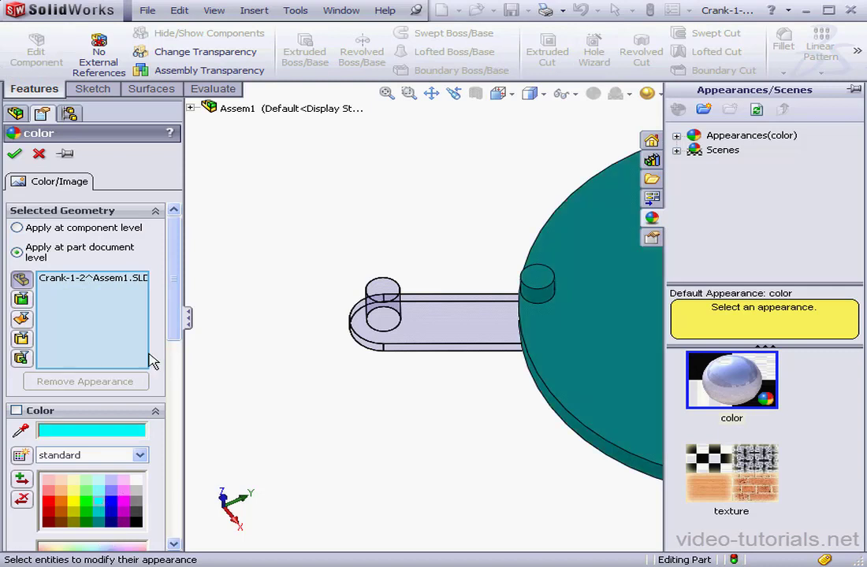
click(16, 154)
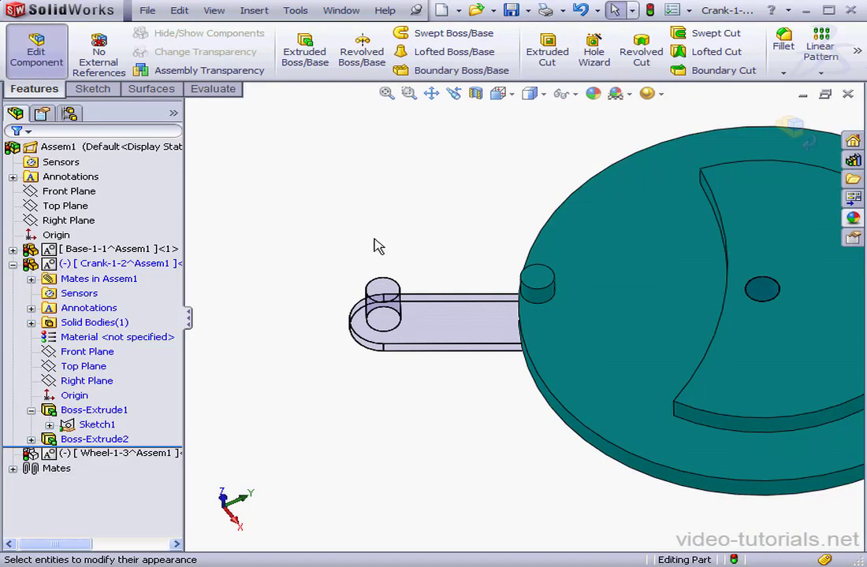
click(791, 126)
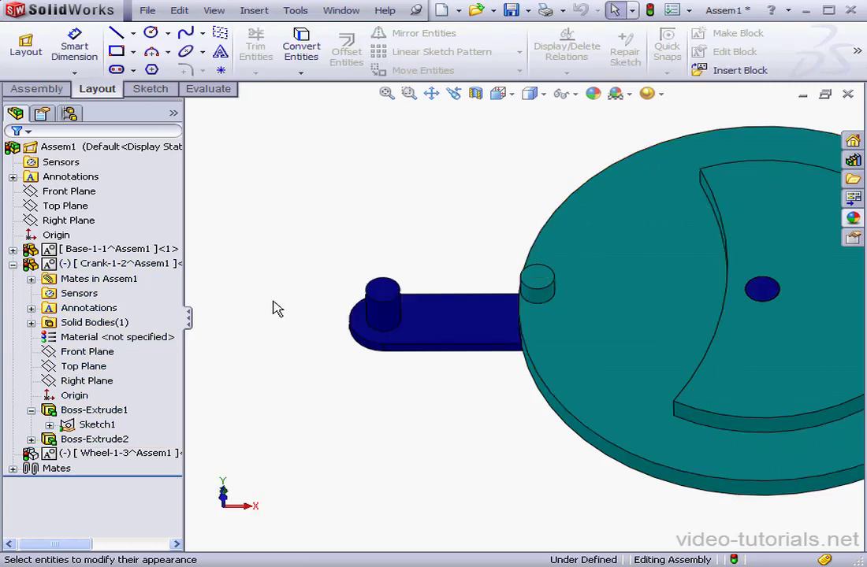
Step: Show the hidden Wheel component and edit the part within the assembly
click(13, 265)
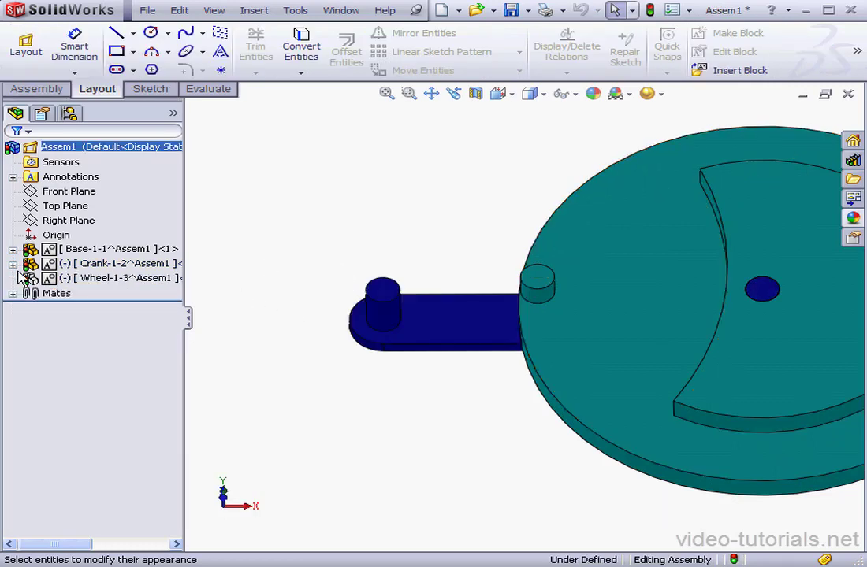
click(53, 280)
right_click(53, 280)
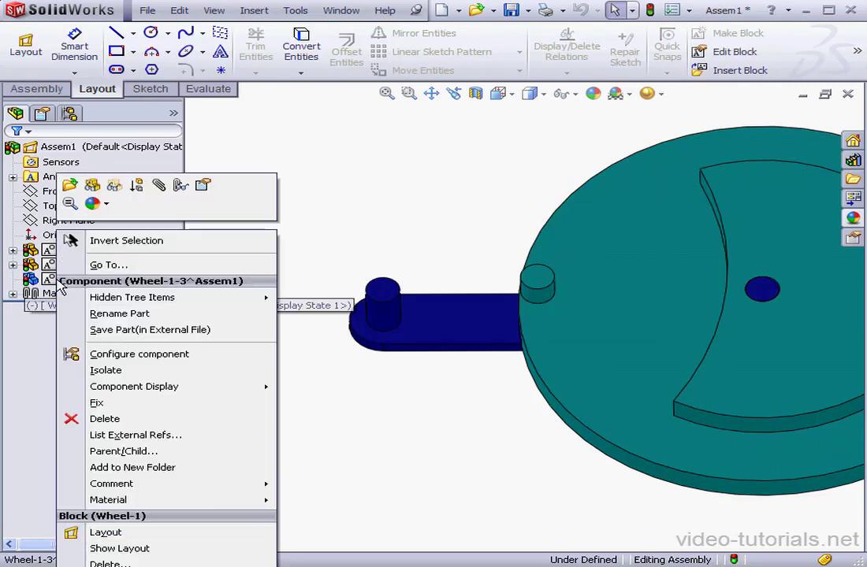
click(92, 185)
right_click(40, 280)
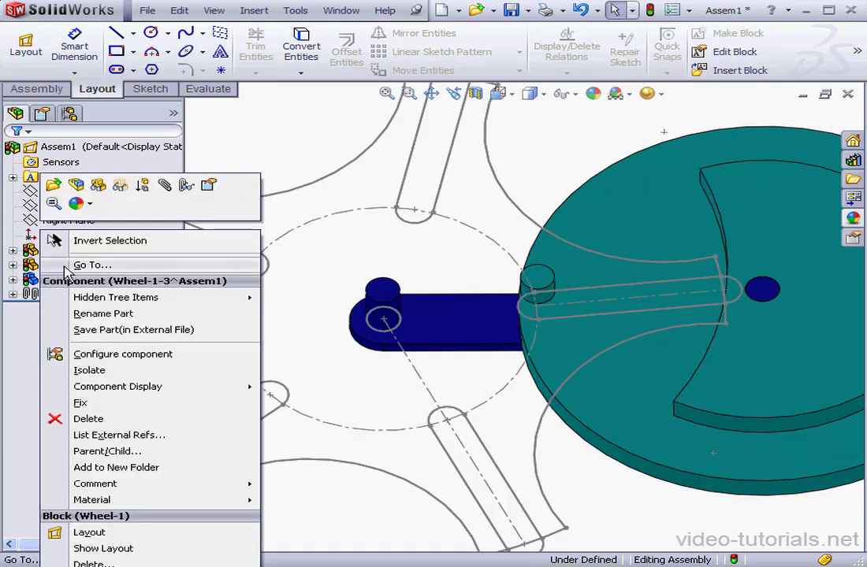
click(77, 186)
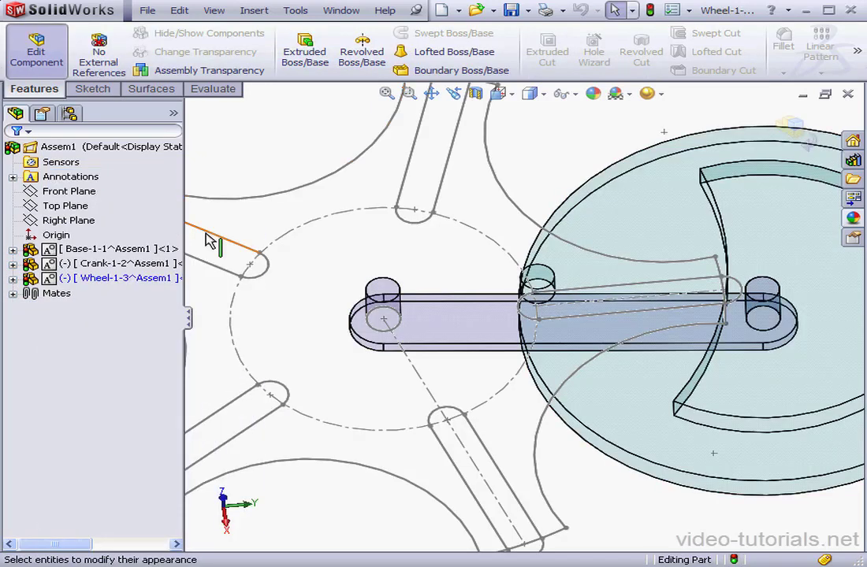
Step: Extrude the slotted star region of the Wheel's Sketch1 as a 10 mm blind boss, starting from a 10 mm offset on the Crank's side
click(13, 278)
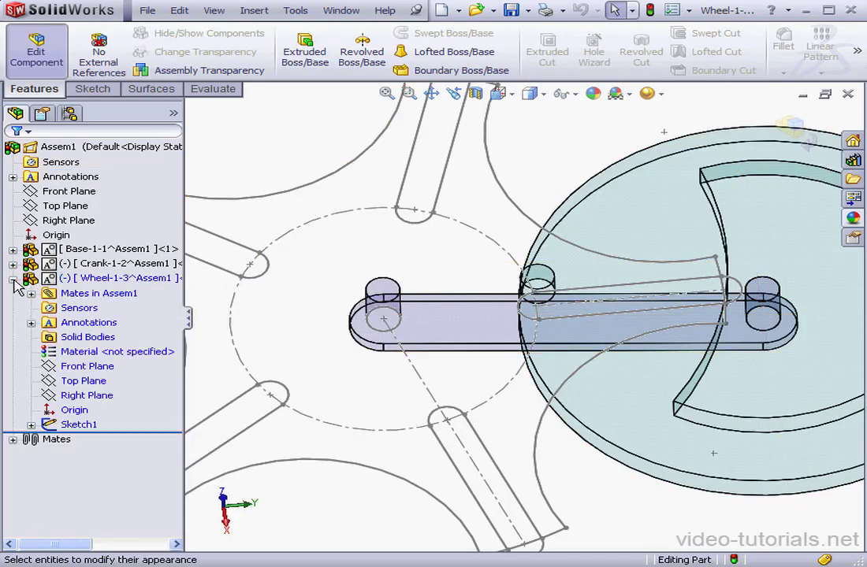
click(77, 424)
click(300, 69)
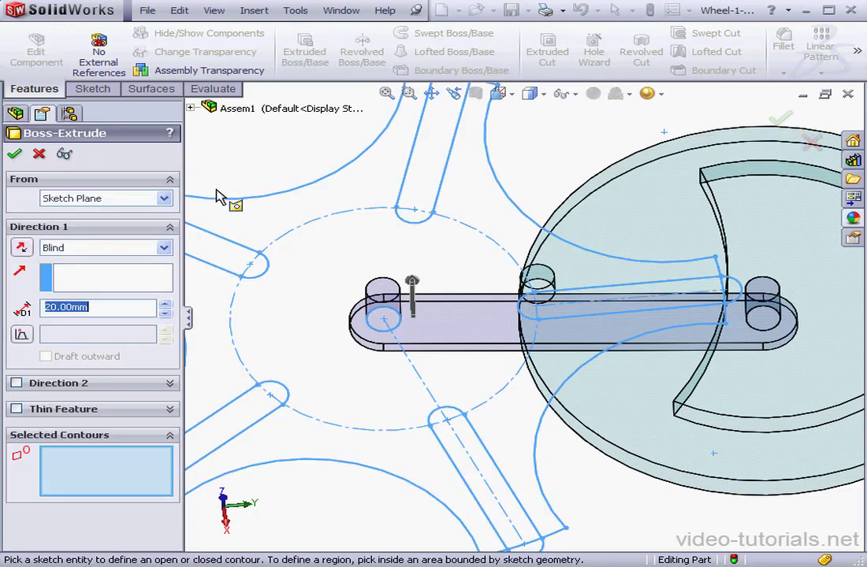
click(252, 336)
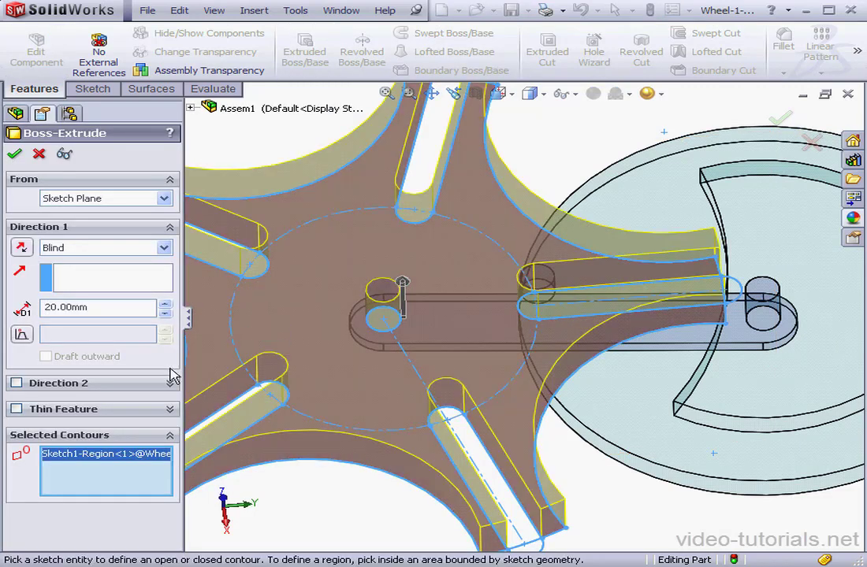
click(165, 314)
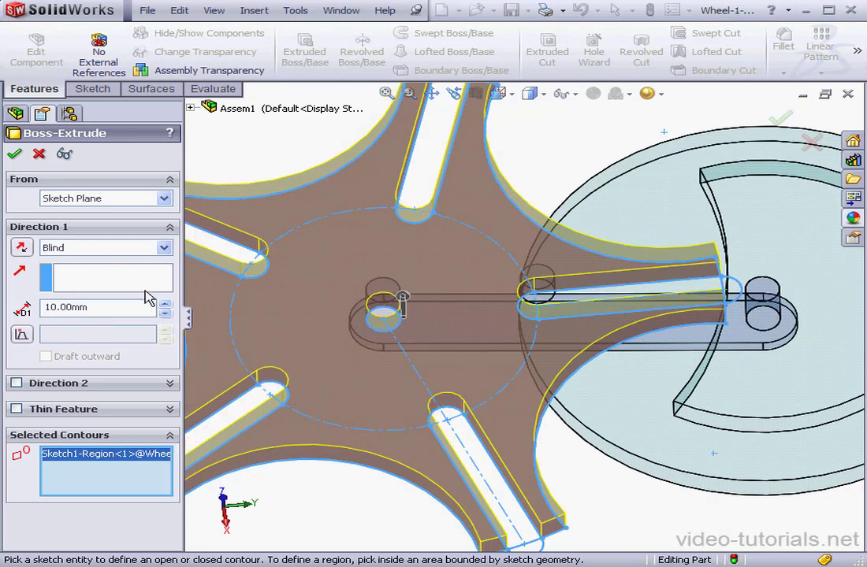
click(166, 204)
click(83, 244)
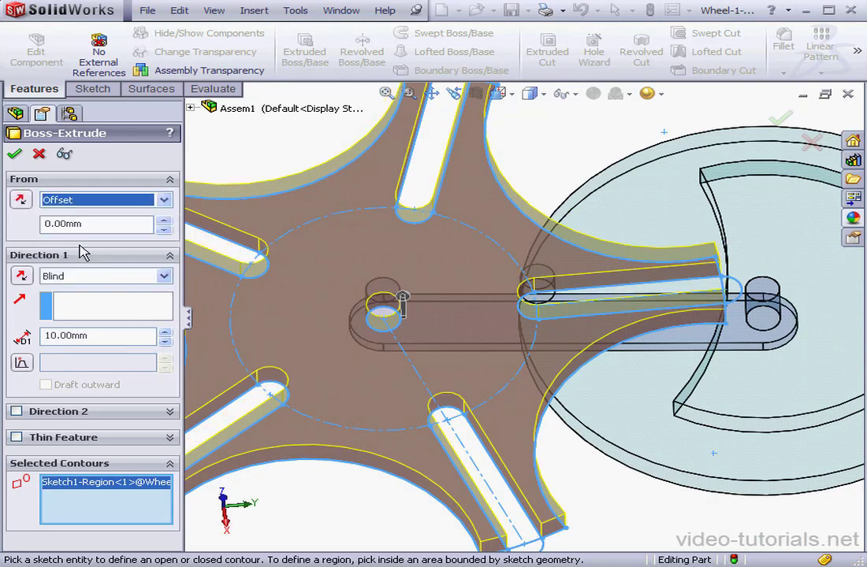
click(164, 222)
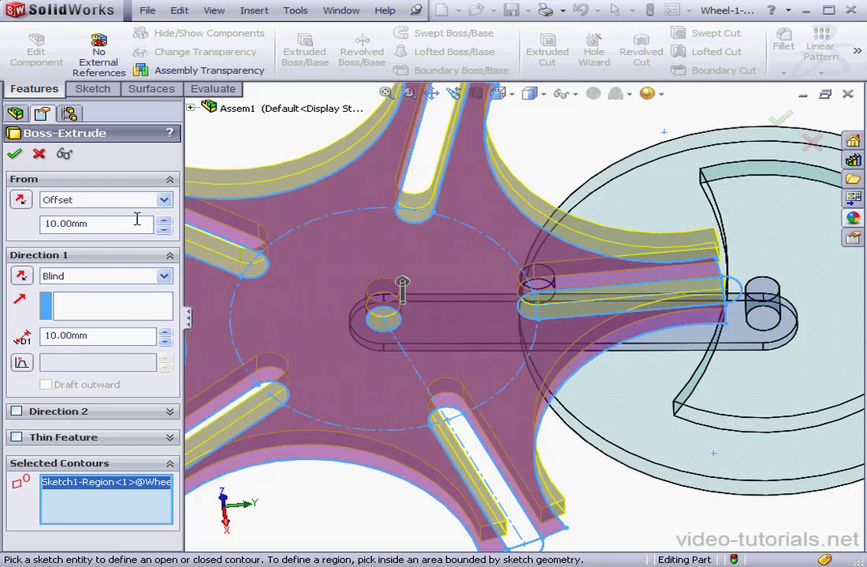
click(21, 200)
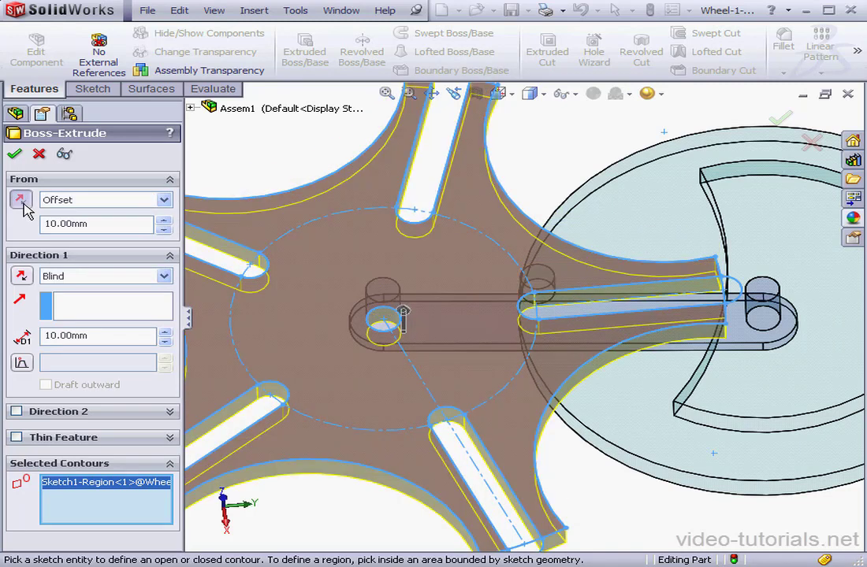
click(22, 200)
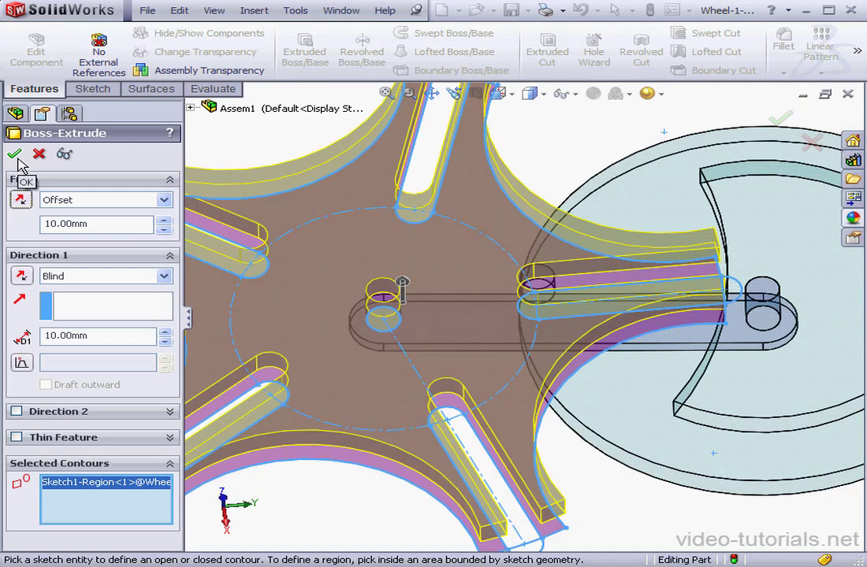
click(16, 156)
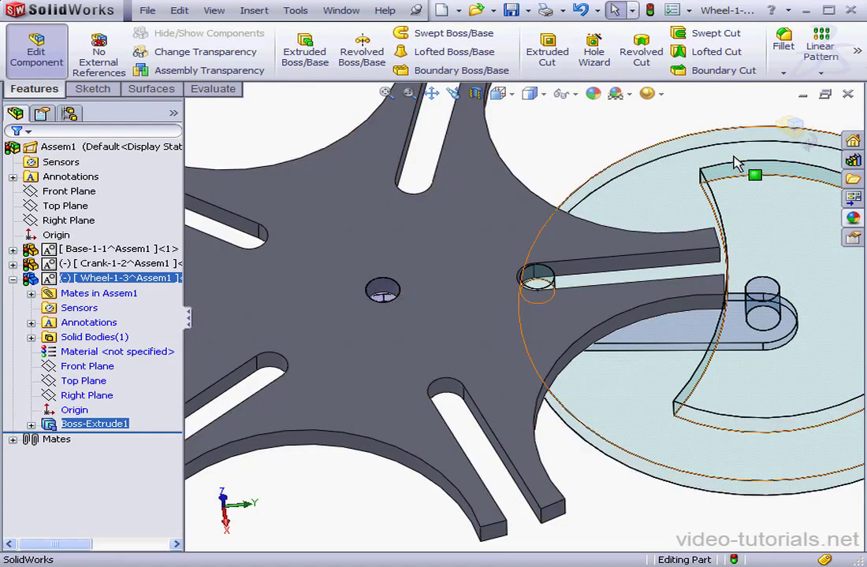
Step: Apply a red colour to the whole Wheel part and return to editing the assembly
right_click(514, 203)
click(607, 169)
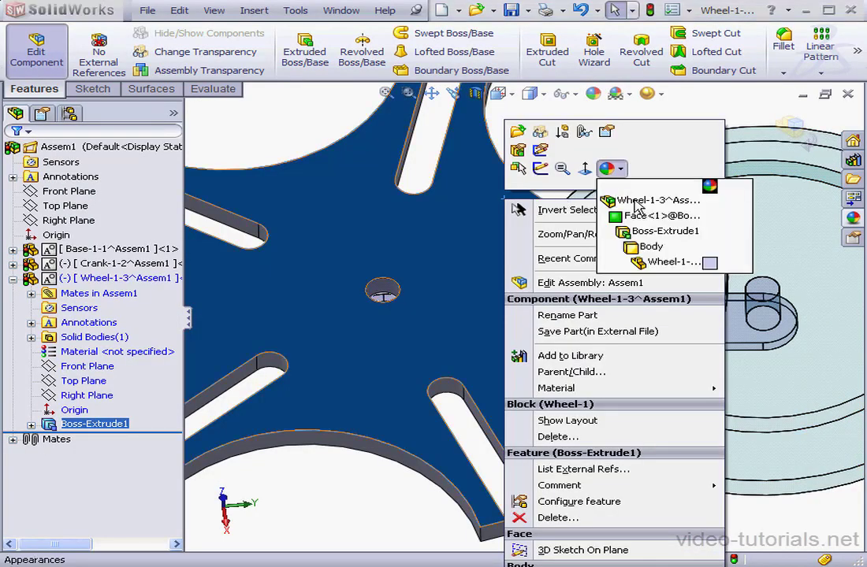
click(665, 262)
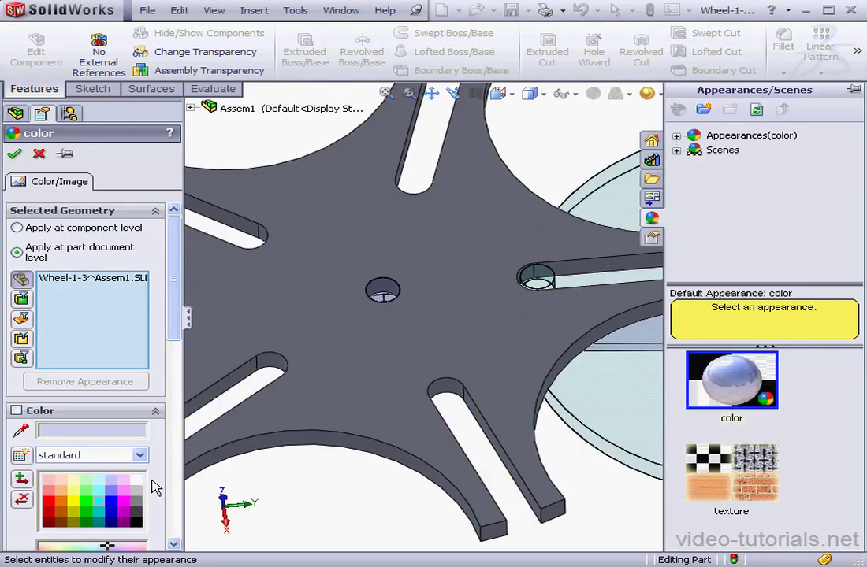
click(48, 501)
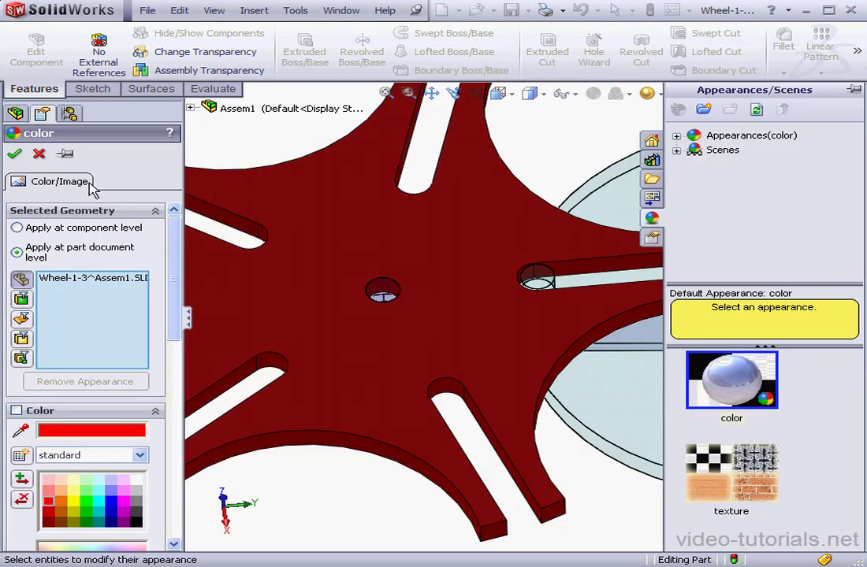
click(15, 155)
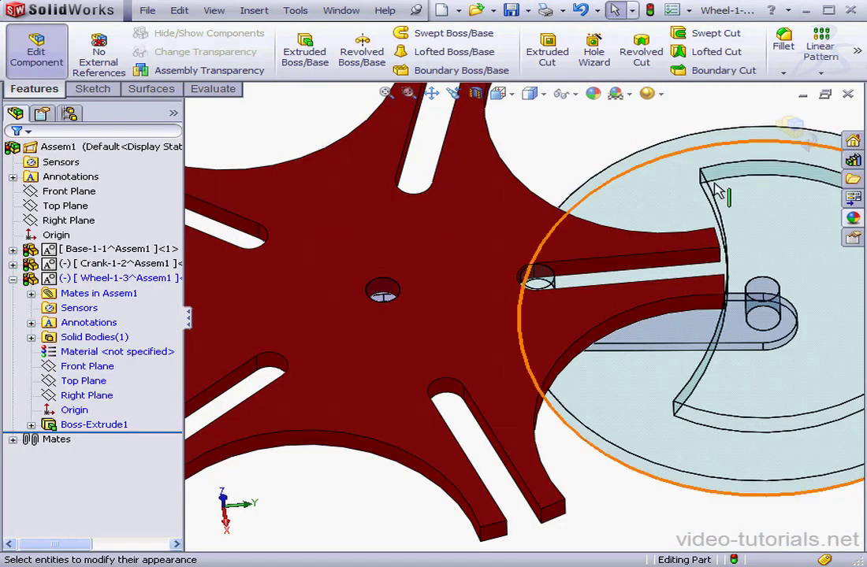
click(792, 125)
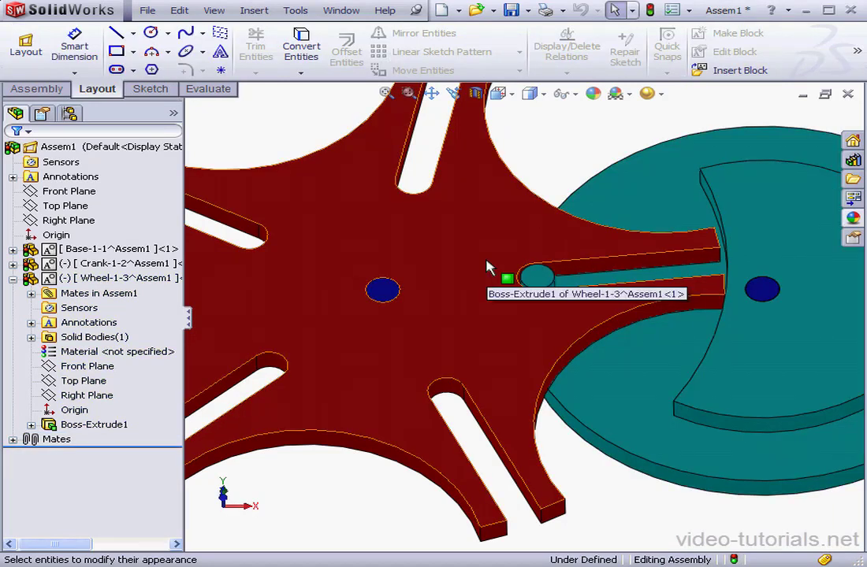
Step: Rotate the Crank slightly by its pin, and turn the Wheel to line its slot up with the pin
key(z)
key(z)
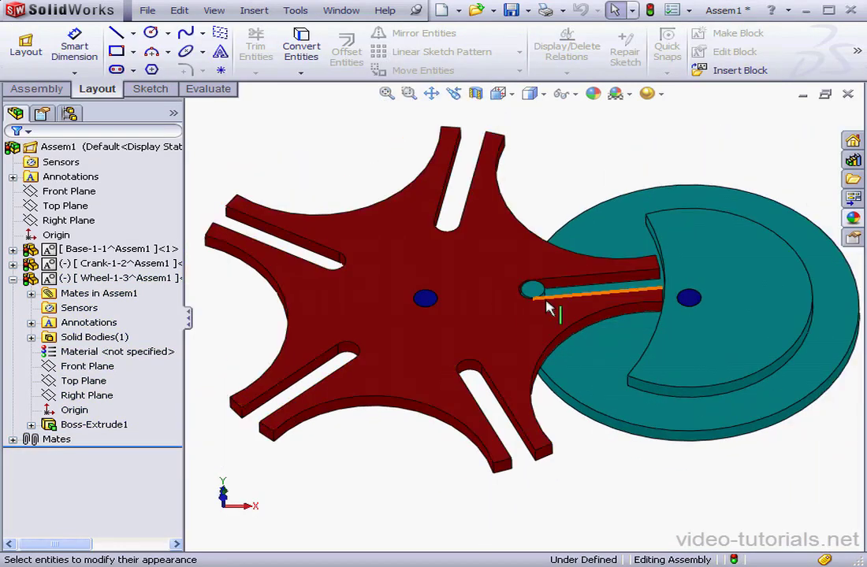
mouse_move(536, 295)
mouse_down()
mouse_move(560, 244)
mouse_move(531, 299)
mouse_up()
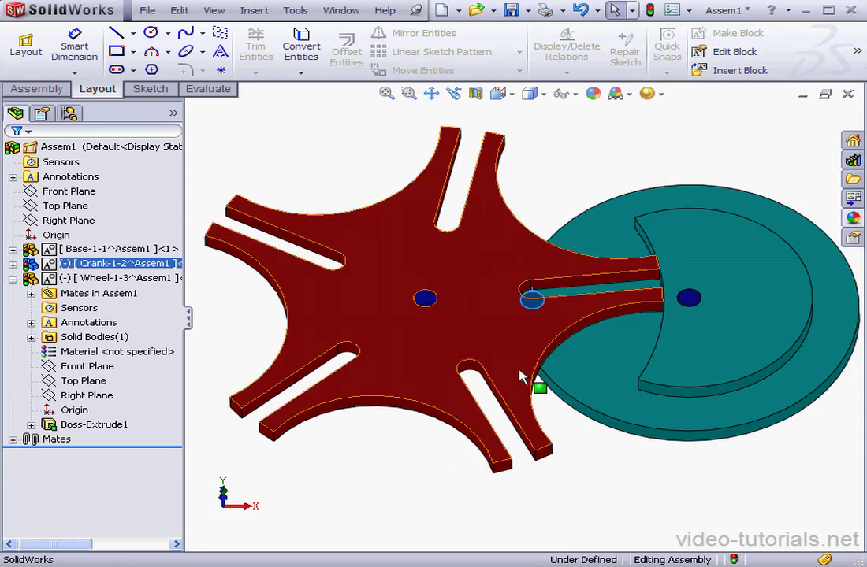
drag(519, 378, 482, 366)
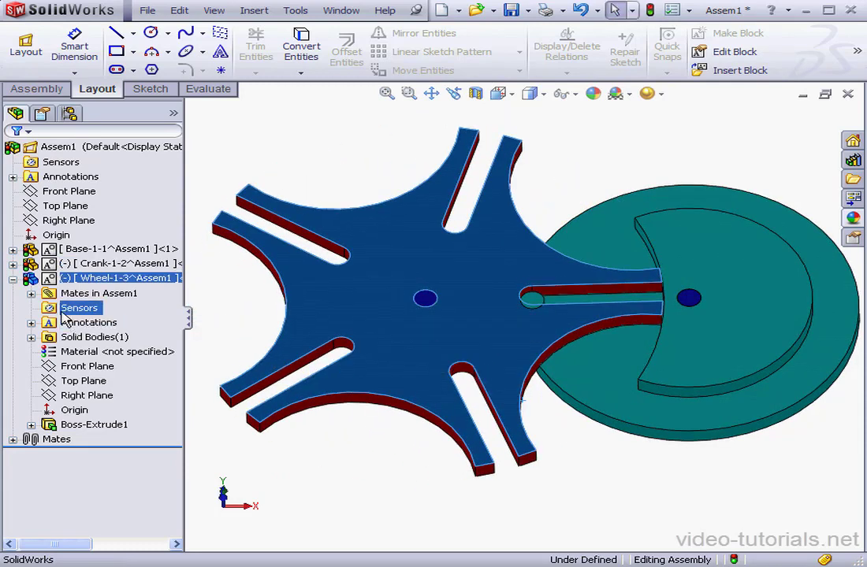
Step: Delete the Wheel's layout Part-Block Fixed mate
click(31, 293)
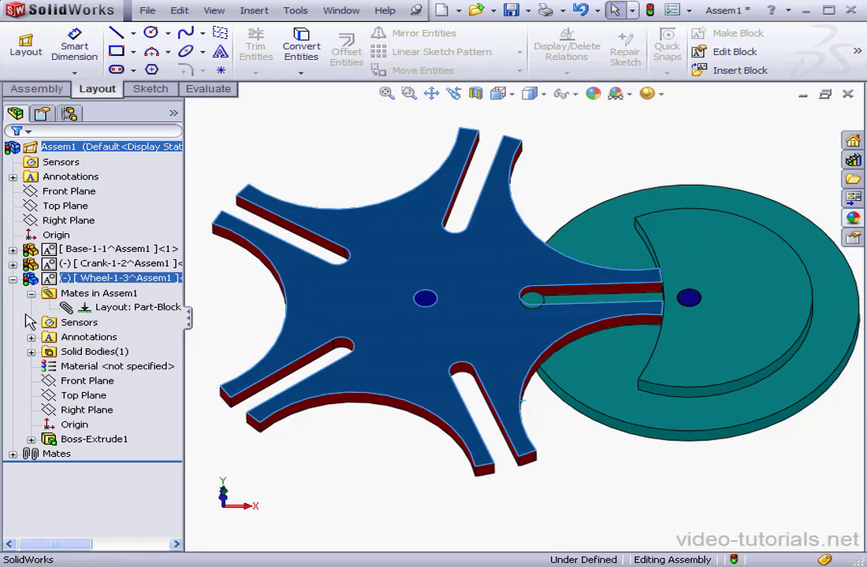
right_click(105, 308)
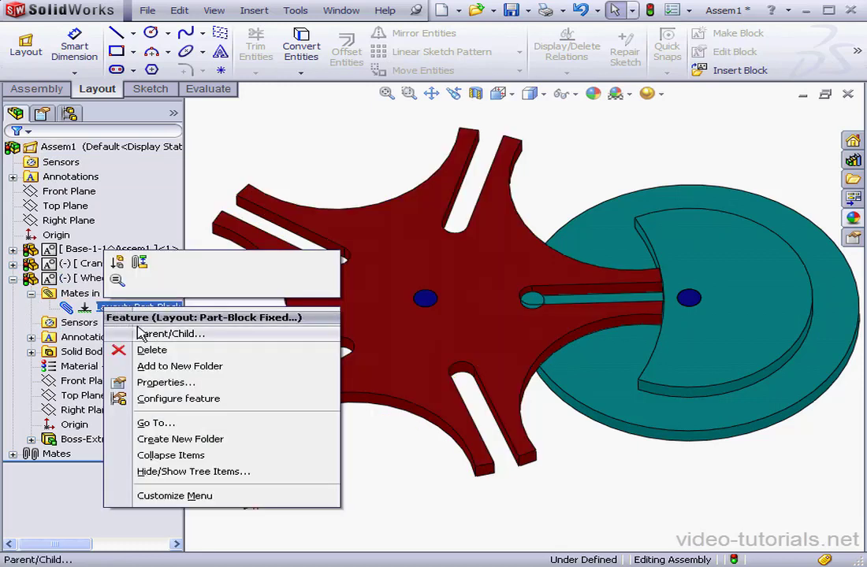
click(146, 350)
click(554, 202)
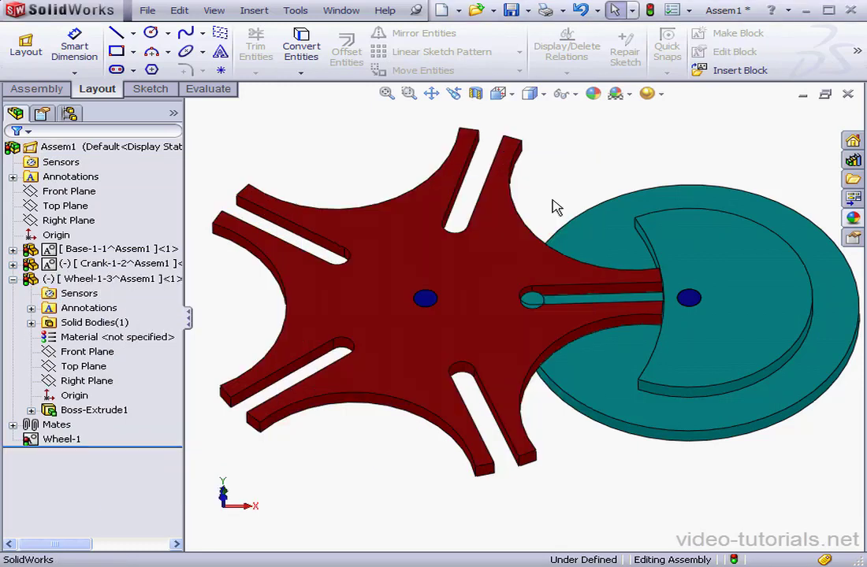
Step: Delete the Crank's layout Part-Block Fixed mate
click(13, 264)
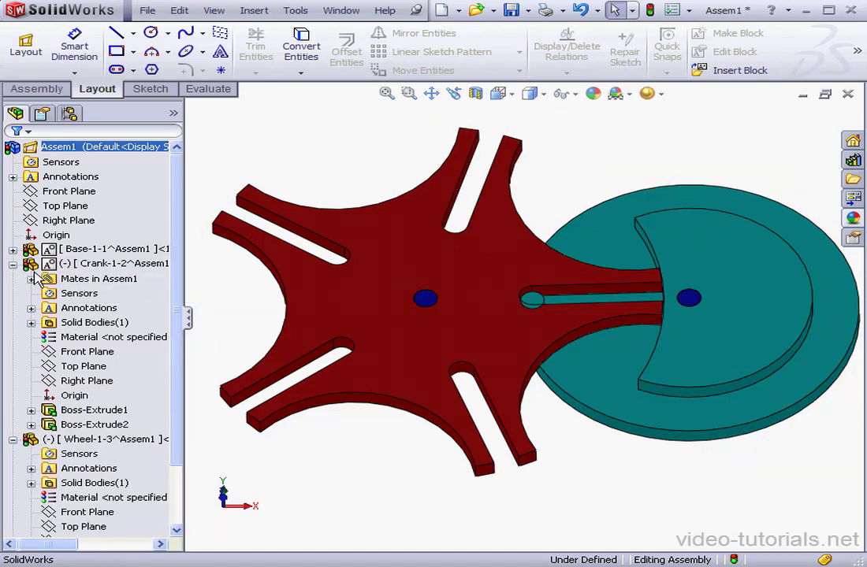
click(31, 279)
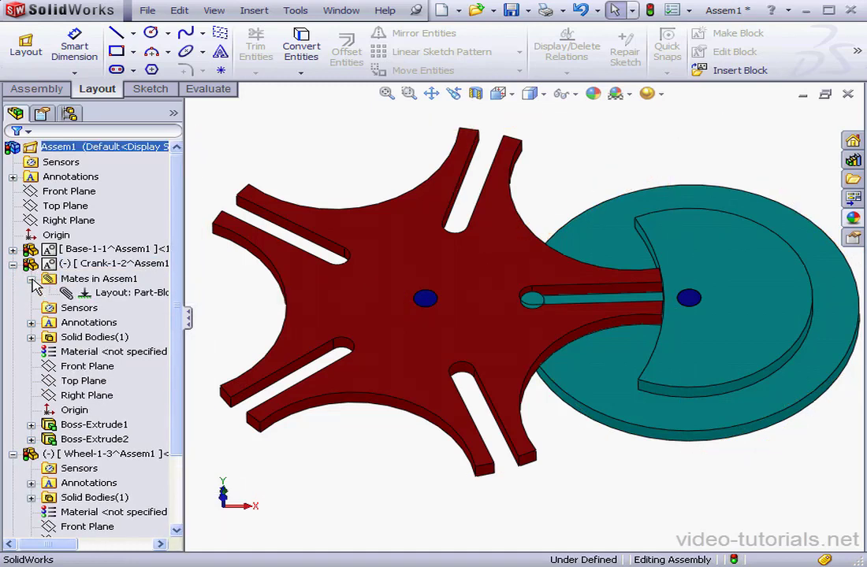
right_click(78, 292)
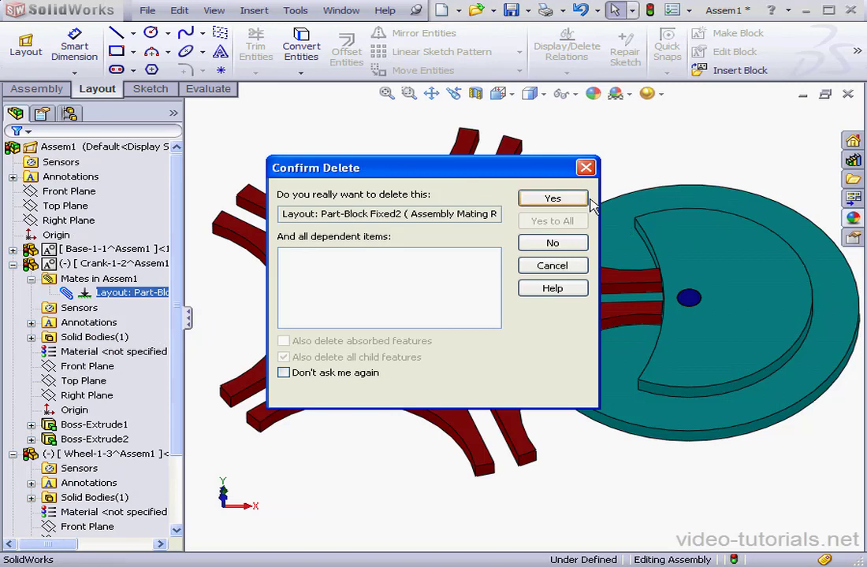
click(590, 200)
Step: Move the Wheel and the Crank off the Base so that both Base pins are exposed, and show the assembly tools
drag(460, 304, 419, 217)
drag(715, 325, 824, 236)
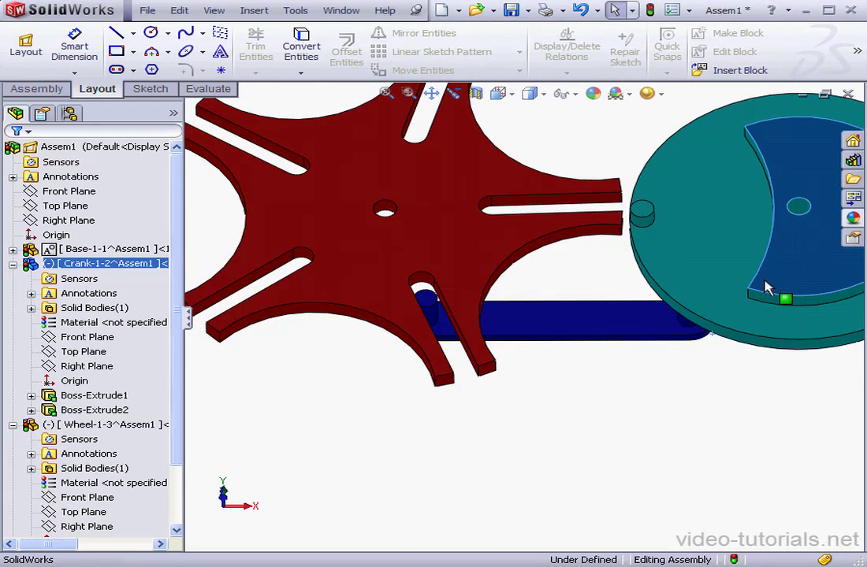
drag(768, 289, 760, 263)
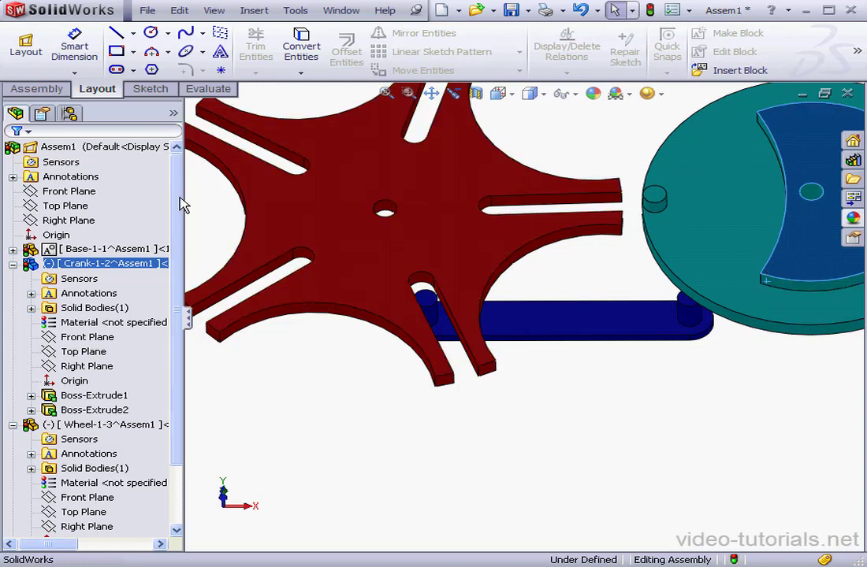
click(40, 89)
click(329, 455)
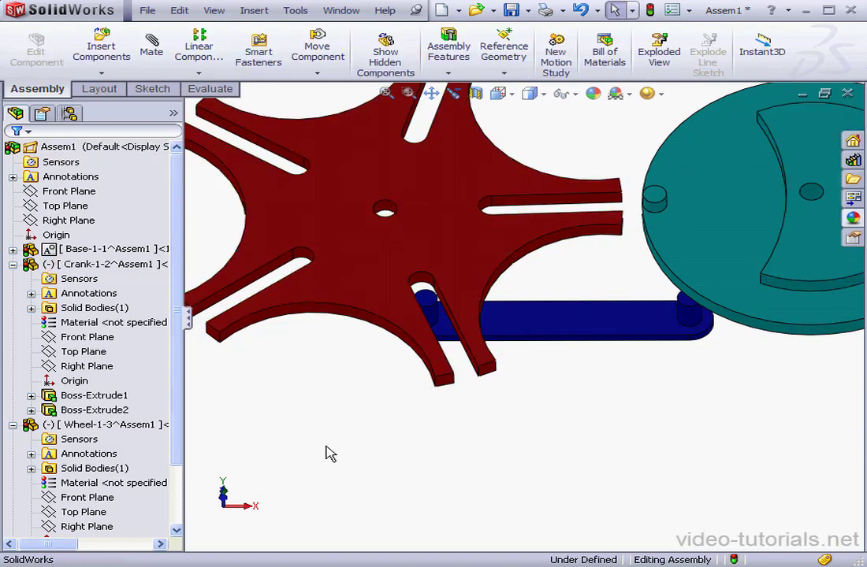
Step: Add a Coincident mate between the Wheel's centre hole edge and the top edge of the Base's exposed pin nearest the Wheel
click(152, 46)
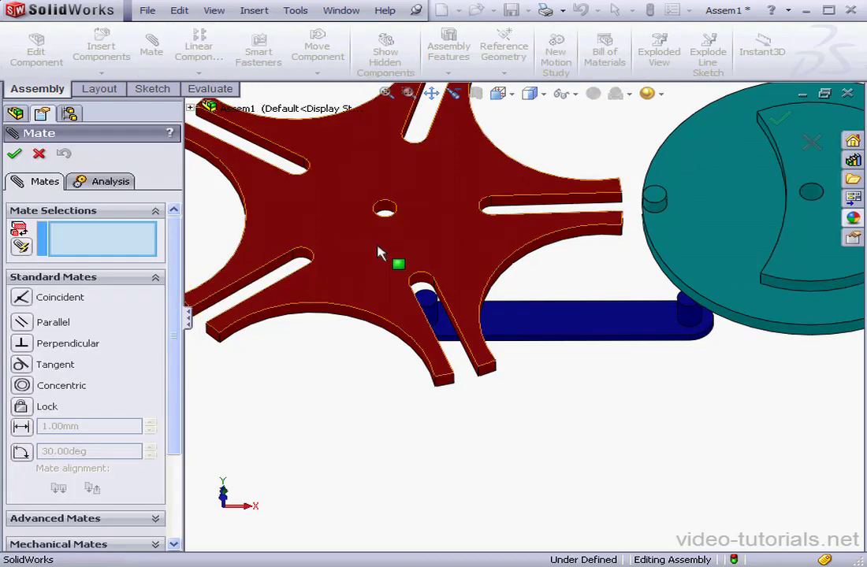
click(397, 221)
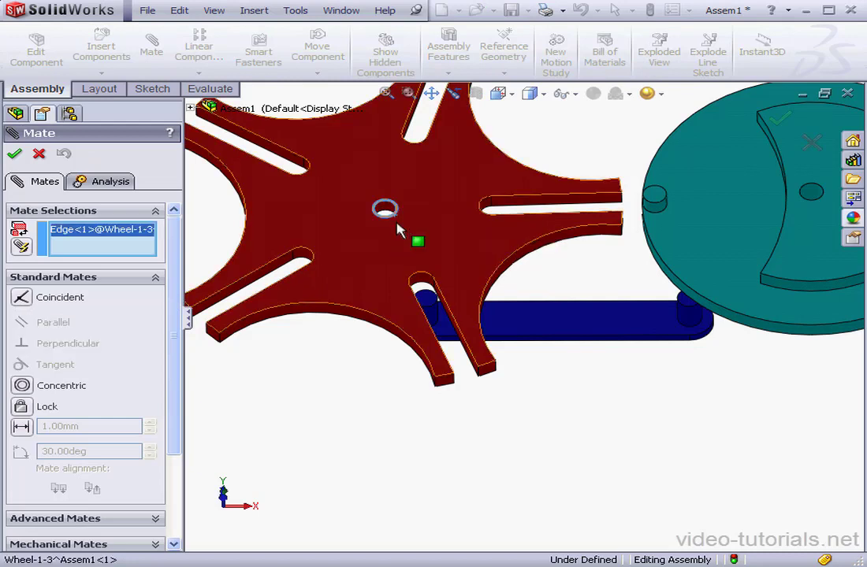
click(425, 305)
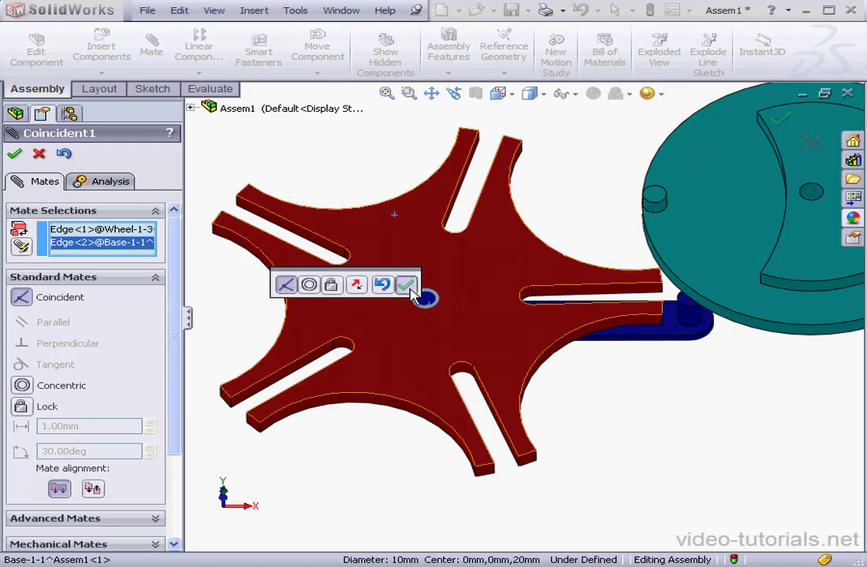
click(409, 290)
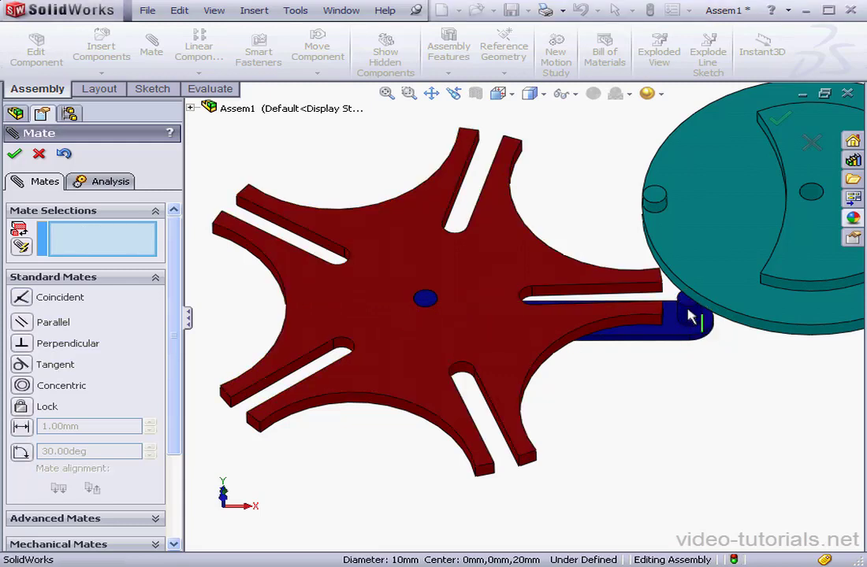
Step: Add a Coincident mate between the top edge of the Base's other pin and the Crank's centre hole edge, and finish mating
click(687, 308)
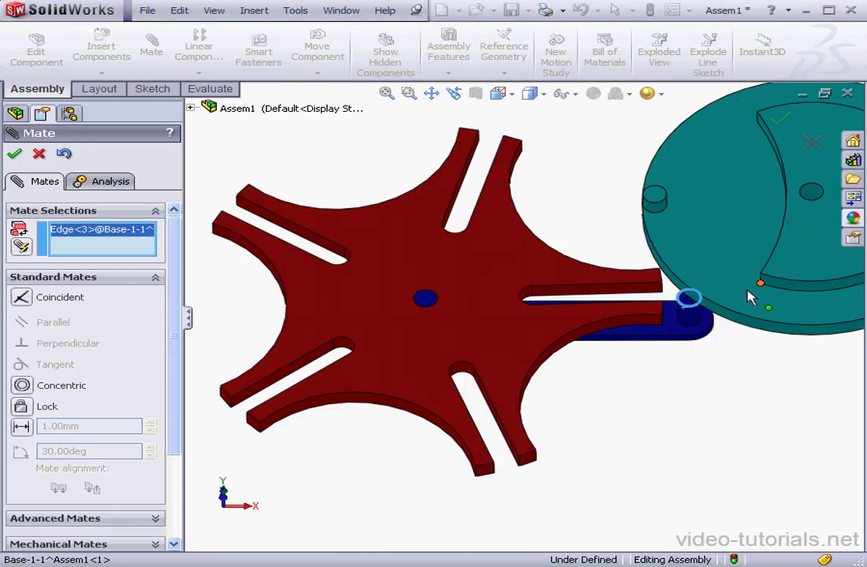
click(809, 189)
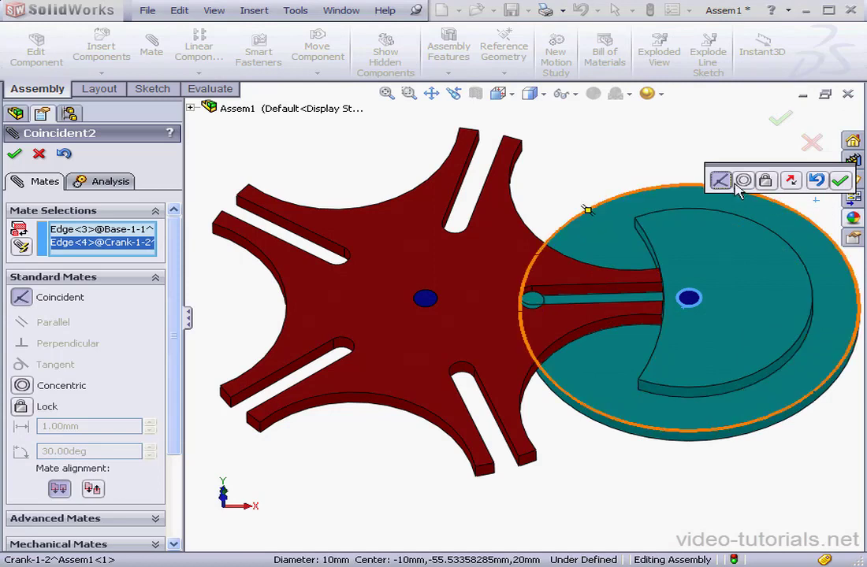
click(839, 181)
click(39, 154)
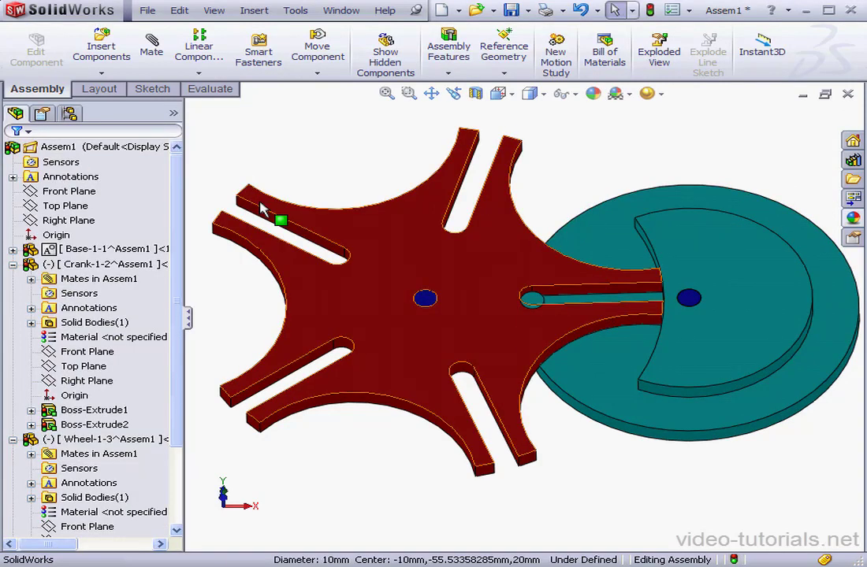
Step: Try to move the Crank by its pin with Physical Dynamics between all components
middle_drag(476, 298, 471, 333)
scroll(495, 322, down, 1)
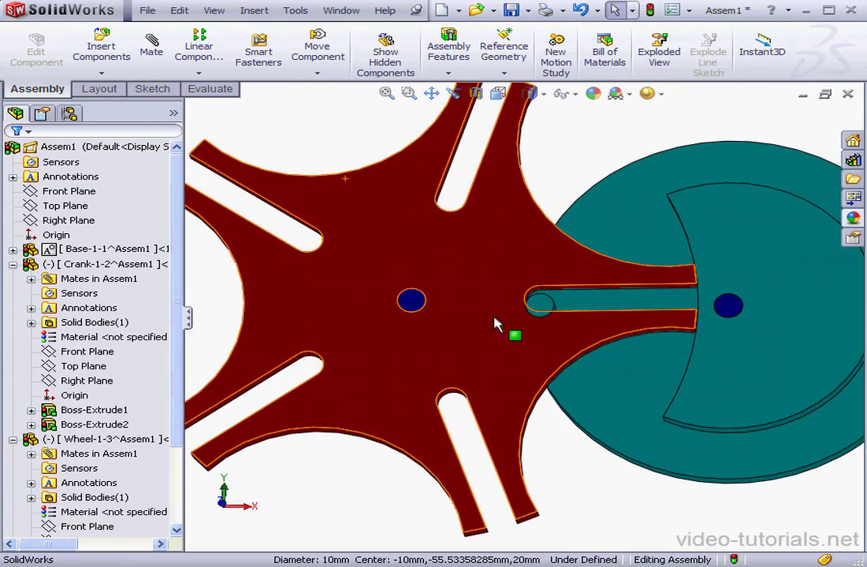
click(324, 57)
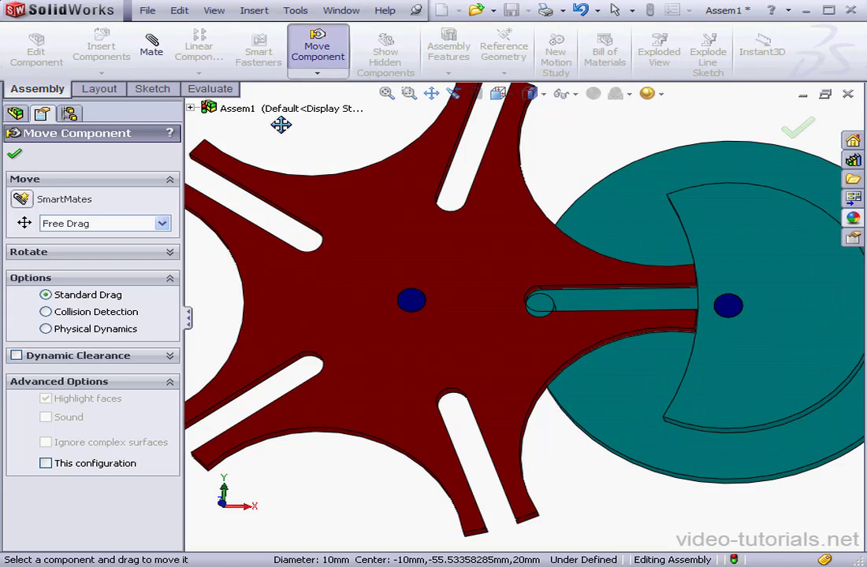
click(46, 329)
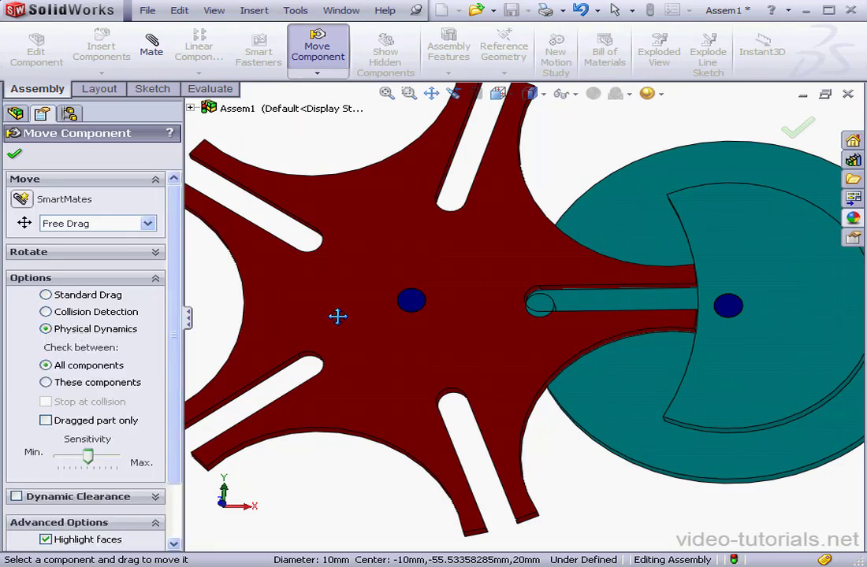
click(540, 303)
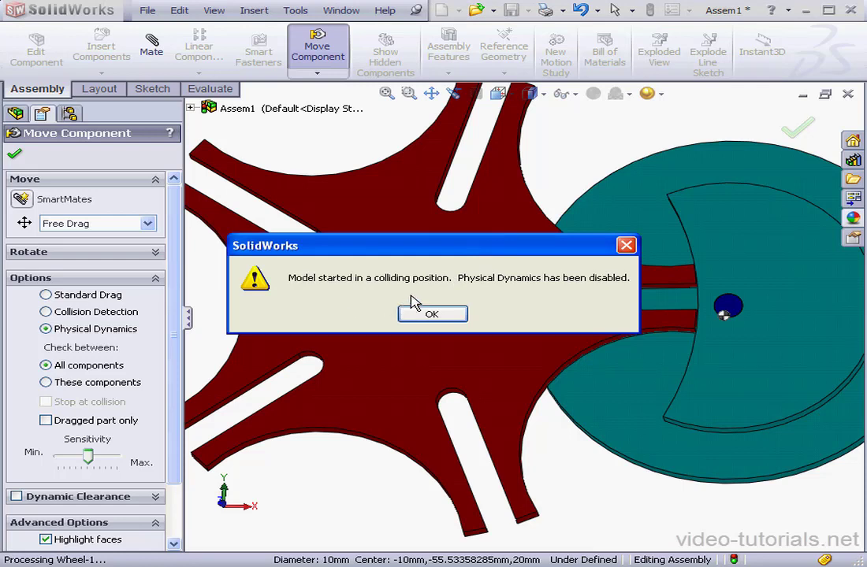
click(432, 315)
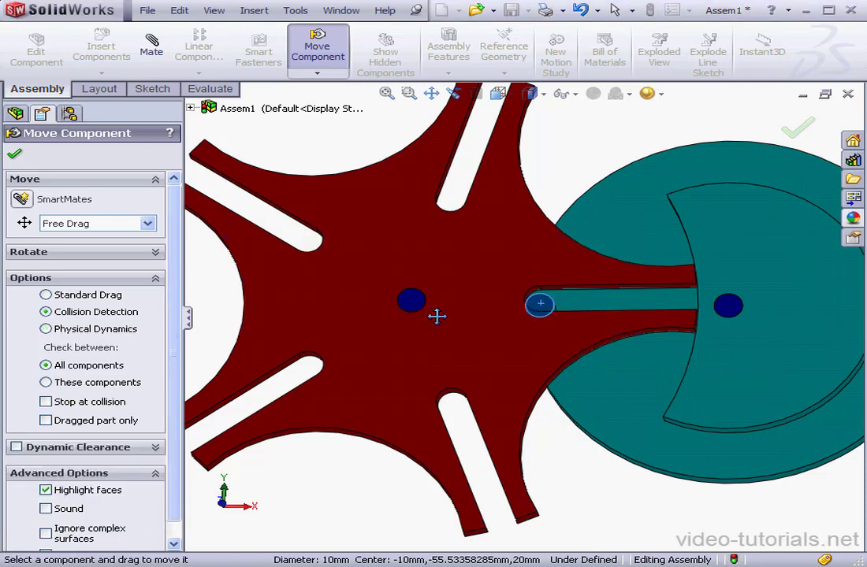
click(17, 156)
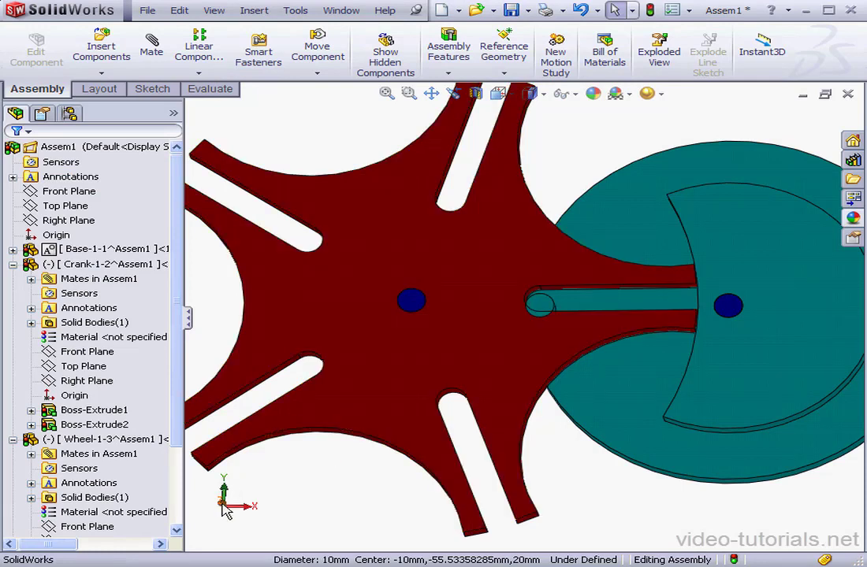
Step: In the Front view, turn the Crank slightly so its pin sits inside the Wheel's slot with clearance all around
click(224, 511)
scroll(555, 359, down, 3)
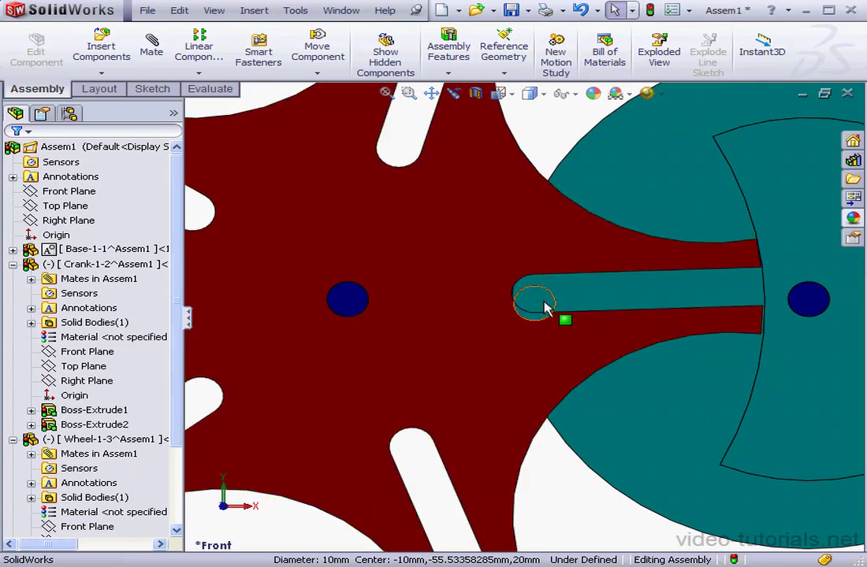
drag(551, 306, 543, 295)
key(Escape)
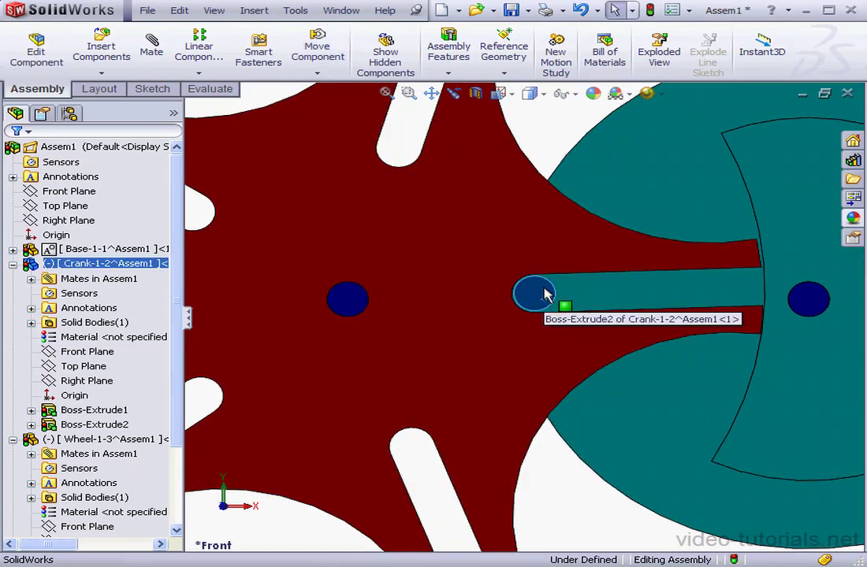
scroll(548, 299, down, 5)
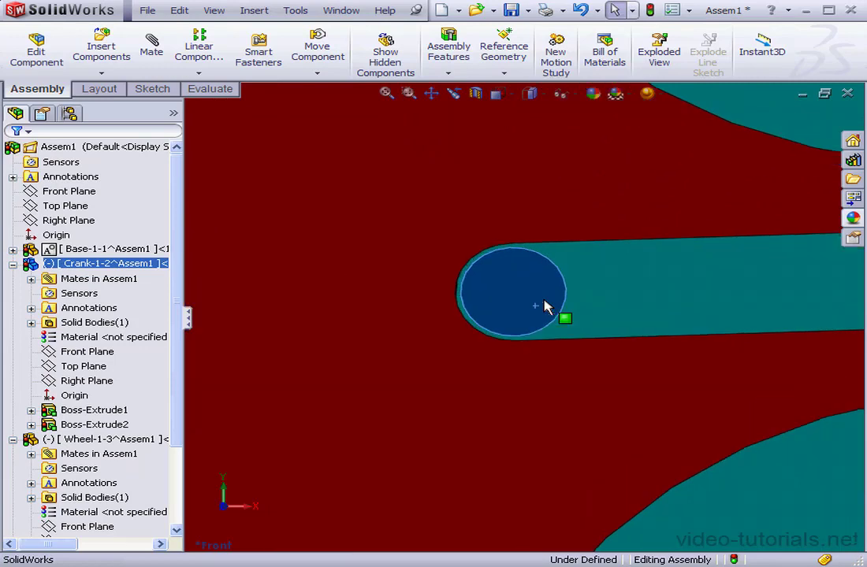
scroll(542, 306, down, 2)
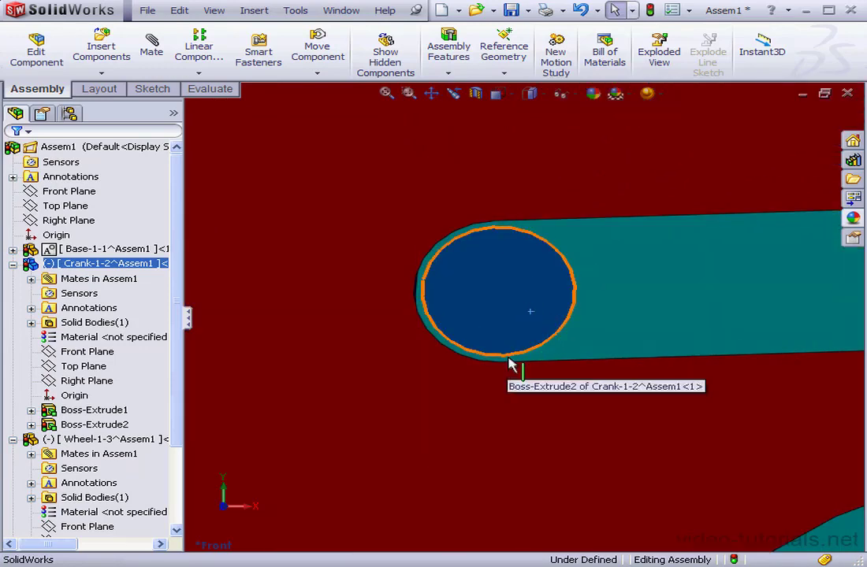
scroll(528, 314, up, 6)
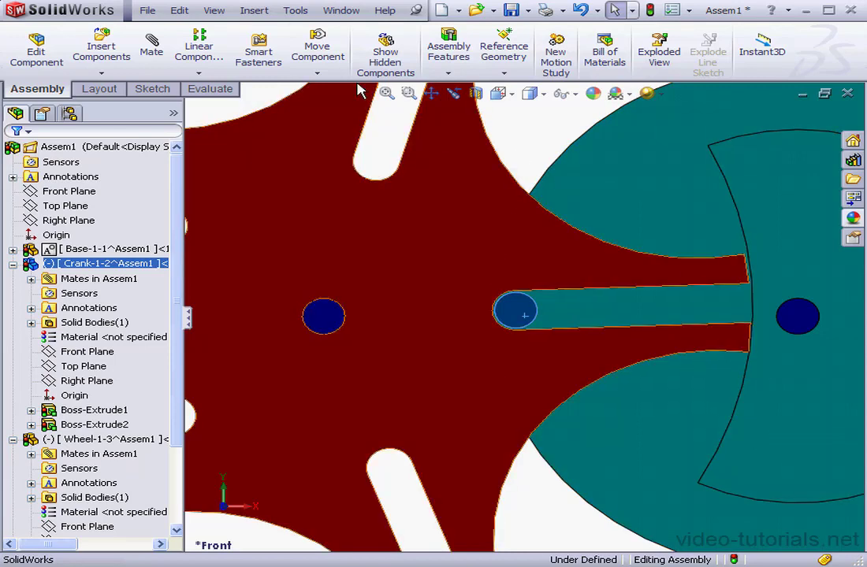
Step: Use Move Component with Physical Dynamics to turn the Crank by its pin until it drives the Wheel and leaves the slot
click(335, 57)
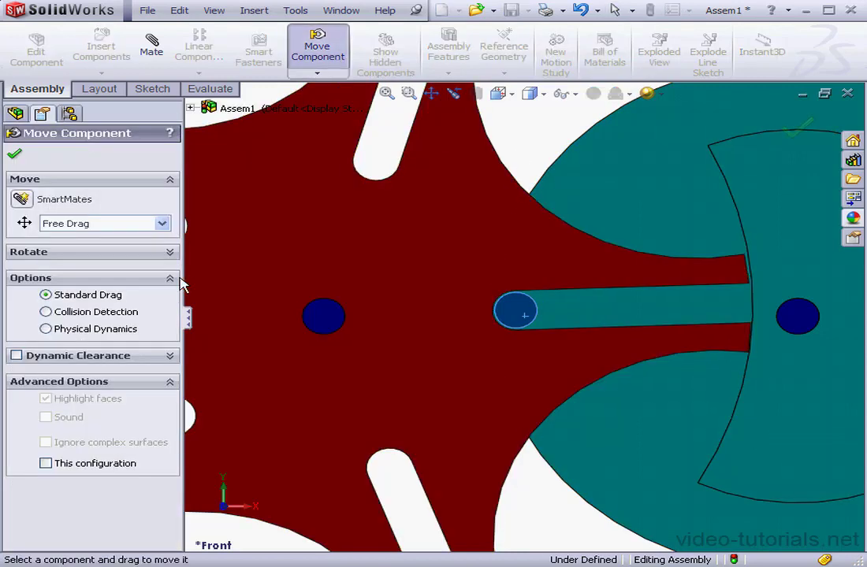
click(45, 329)
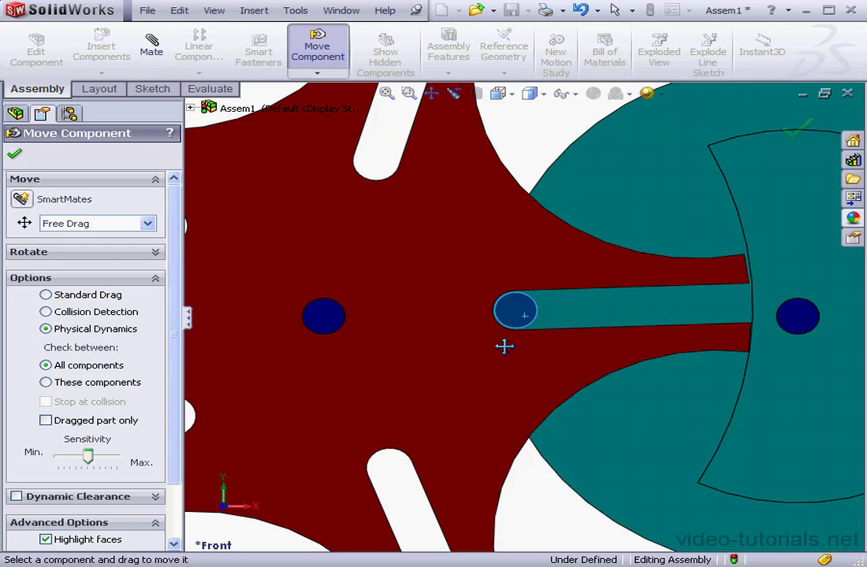
scroll(504, 346, up, 3)
drag(519, 315, 661, 390)
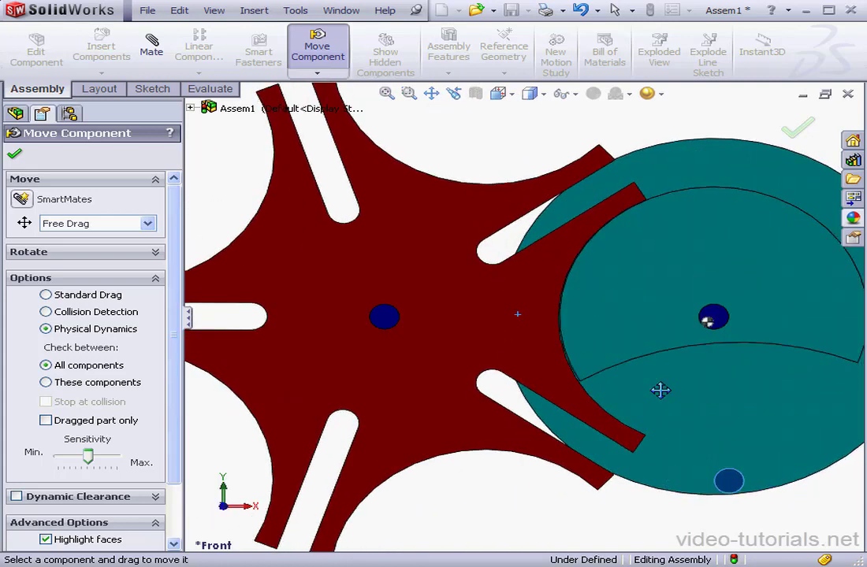
click(15, 153)
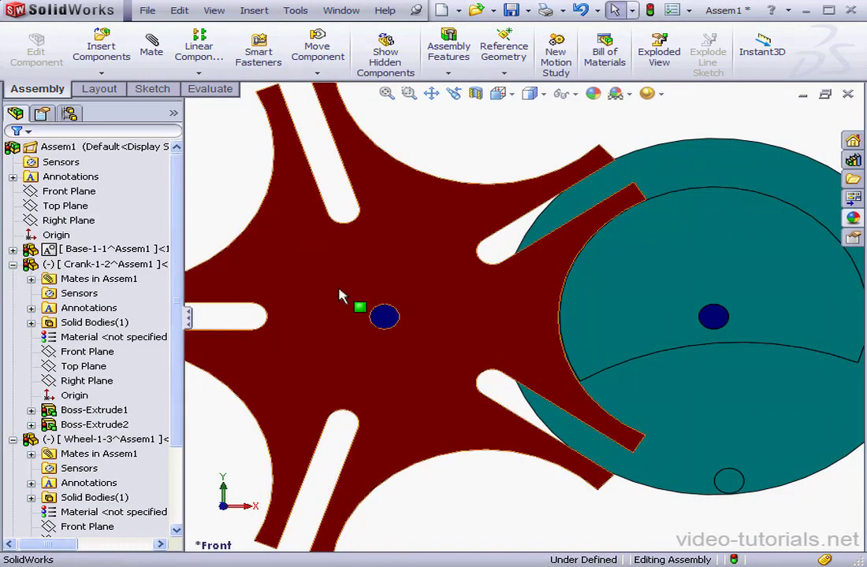
Step: Turn the Wheel freely until one of its arms overlaps the Crank's raised crescent
middle_drag(344, 294, 256, 264)
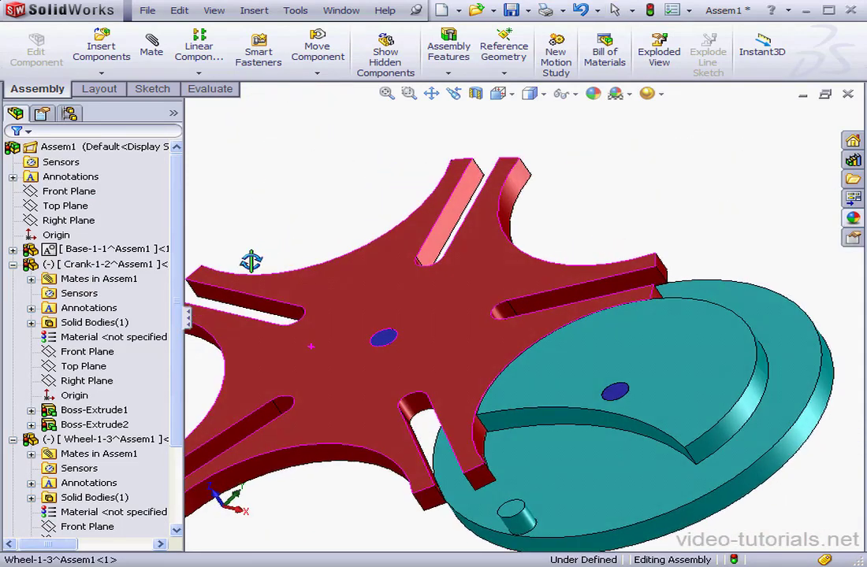
drag(345, 418, 392, 461)
click(350, 178)
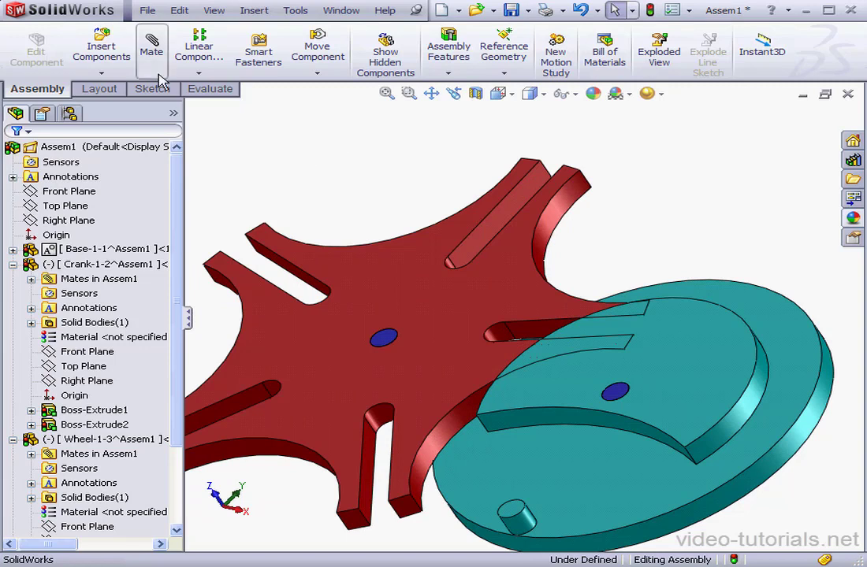
Step: Add a Concentric mate between the outer curved face of the Crank's raised crescent and the Wheel's adjacent concave face
click(152, 48)
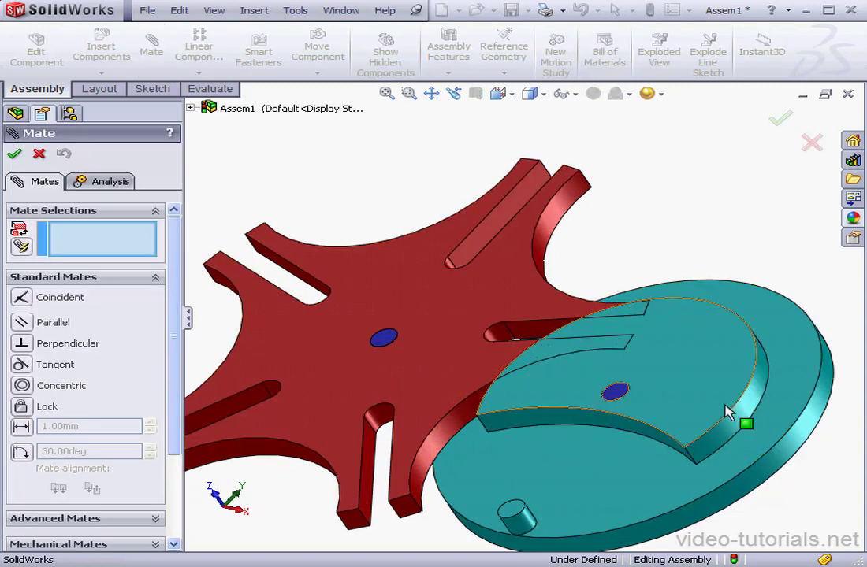
click(725, 438)
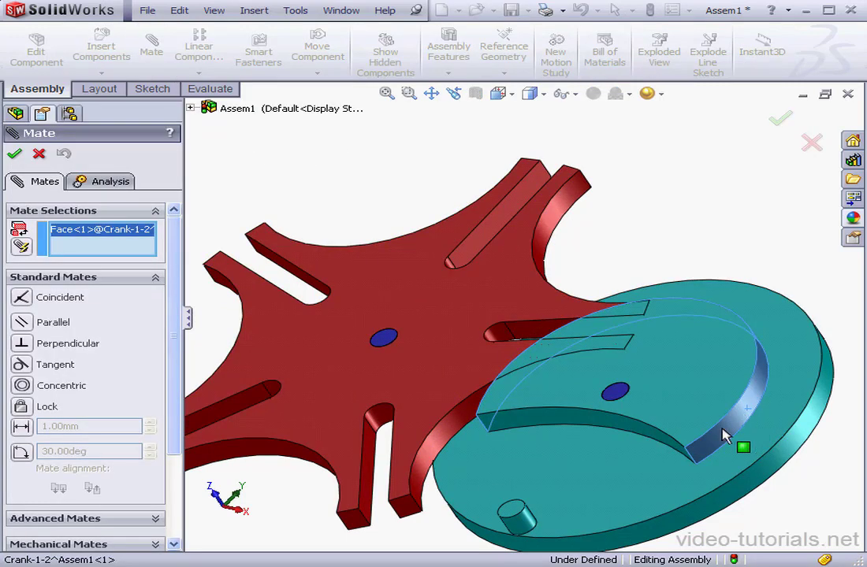
click(432, 451)
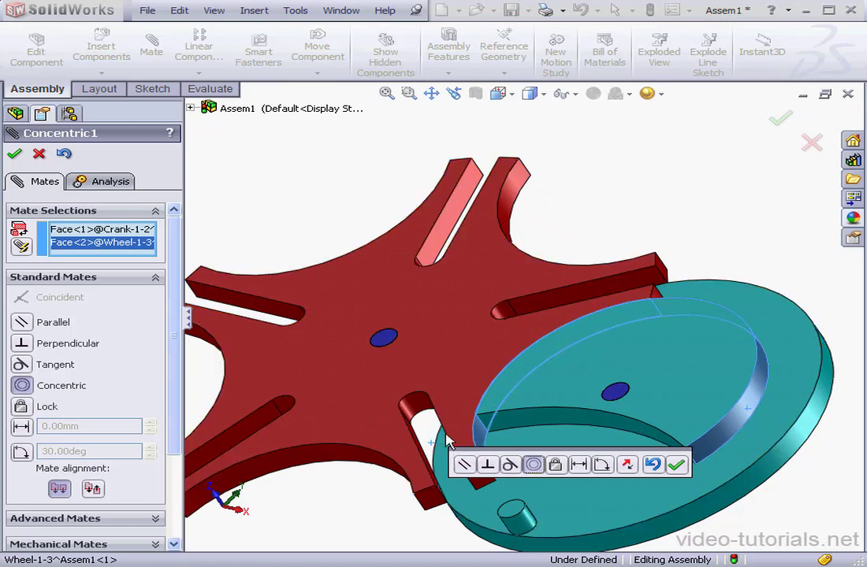
click(676, 465)
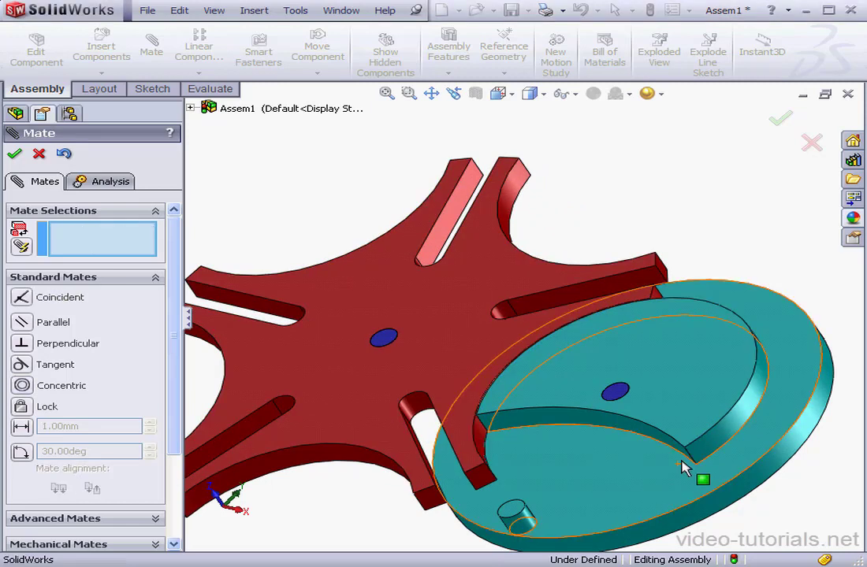
click(38, 154)
Step: List the assembly's mates and suppress the Concentric mate between the Crank and the Wheel
click(12, 265)
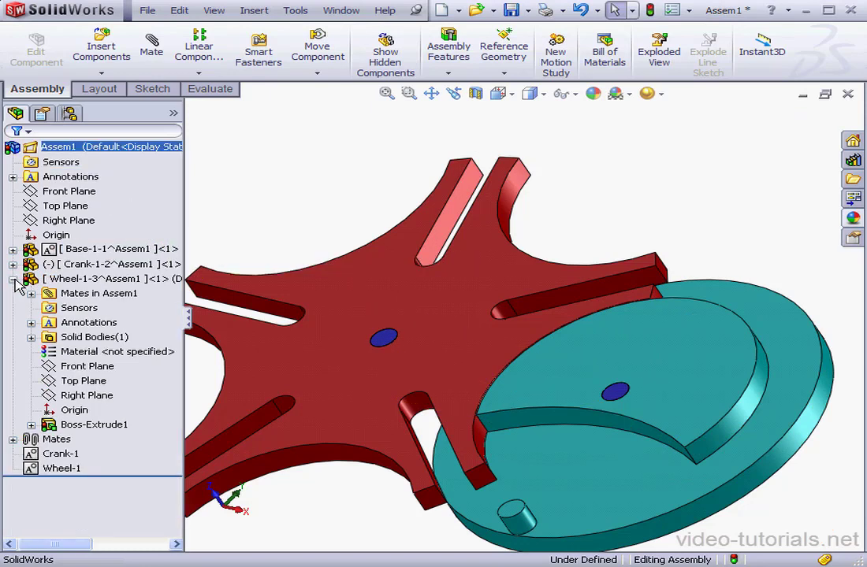
click(13, 279)
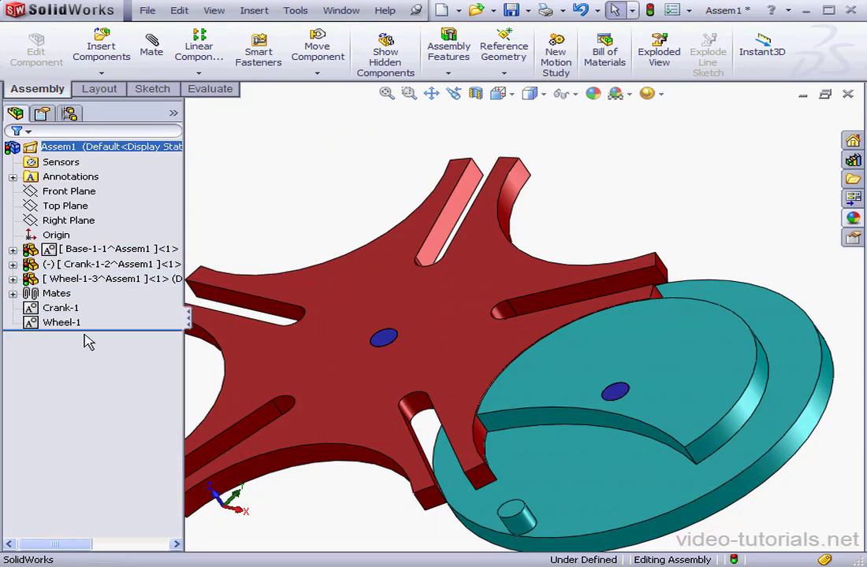
click(12, 293)
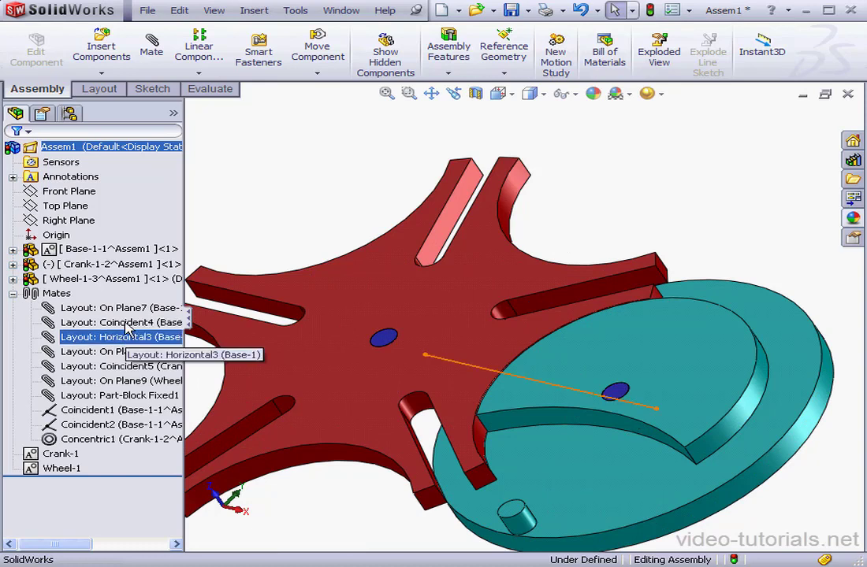
click(337, 476)
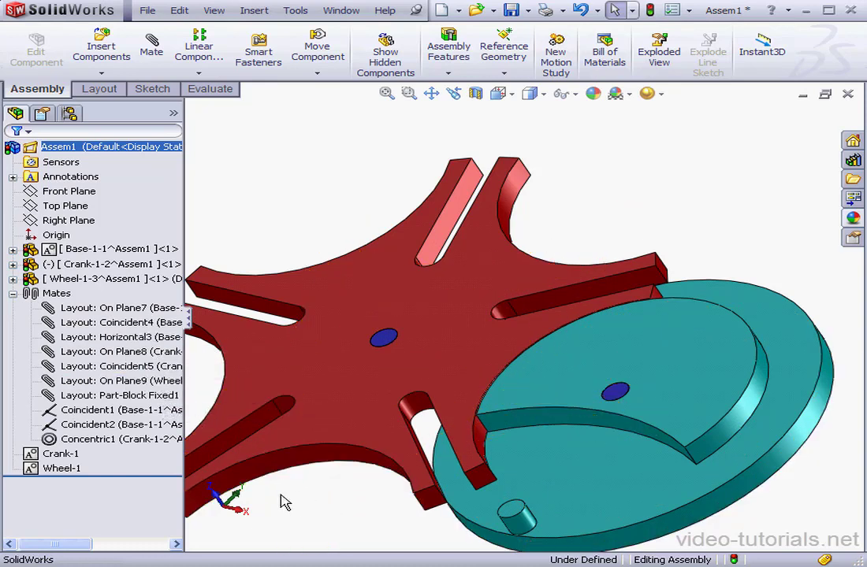
click(108, 446)
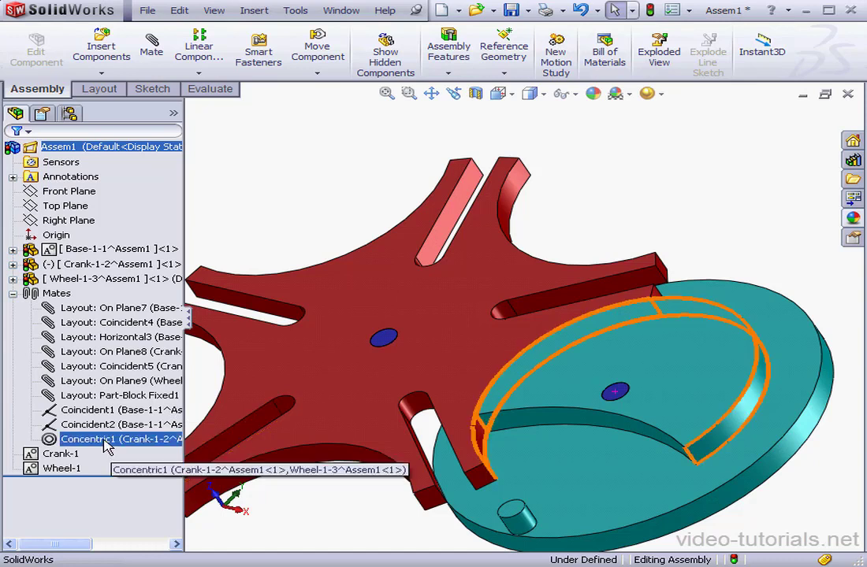
right_click(108, 446)
click(145, 397)
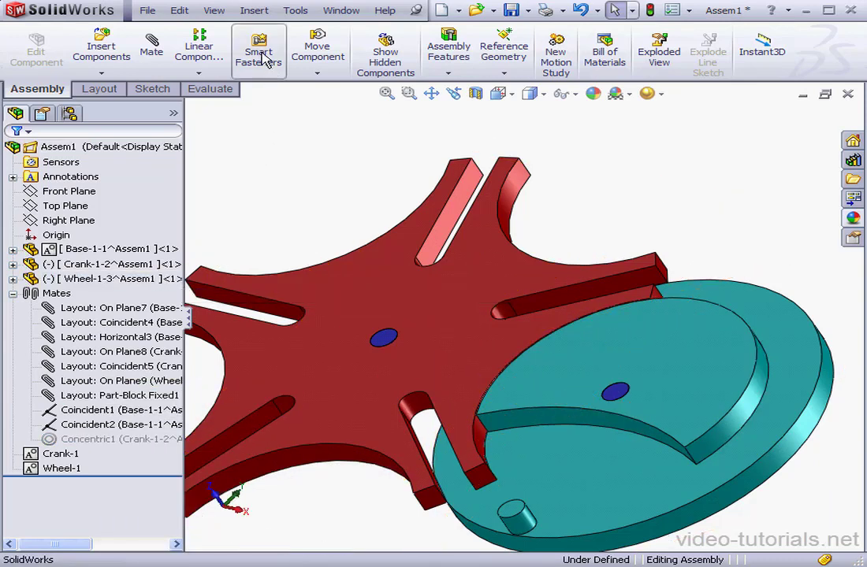
Step: Rotate the Crank by its pin around the Base pin, away from the Wheel, using Move Component with Physical Dynamics
click(325, 47)
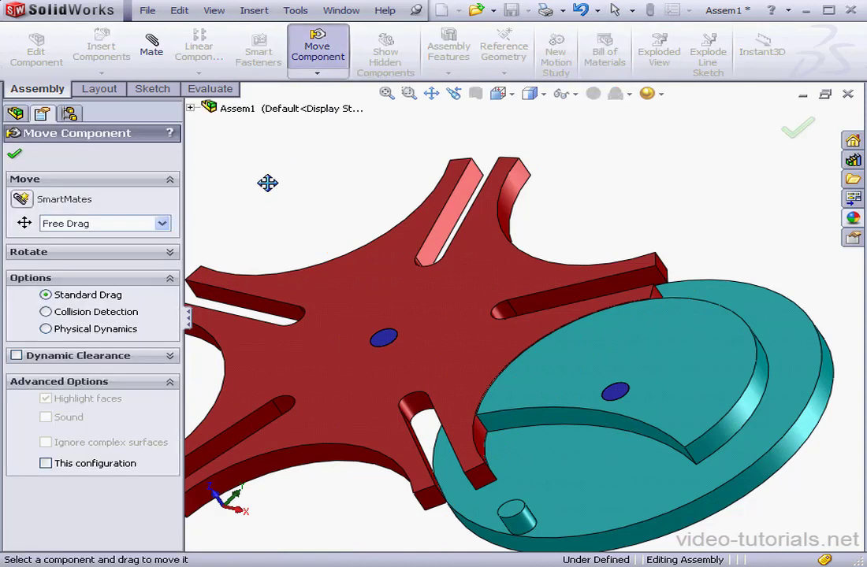
click(45, 329)
drag(513, 508, 751, 372)
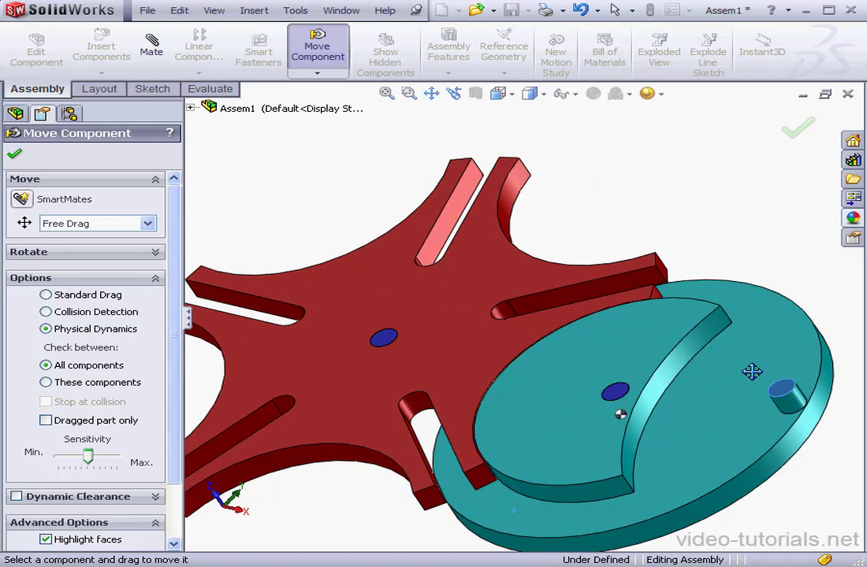